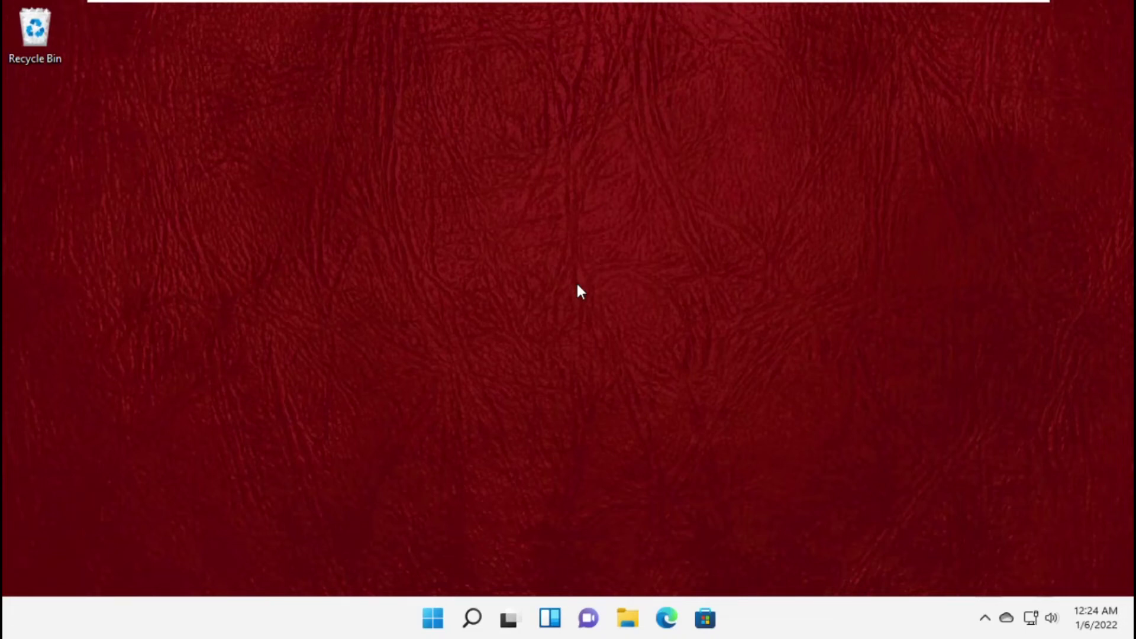
Open the display adapter properties for Display 1 from Advanced display settings.
right_click(577, 283)
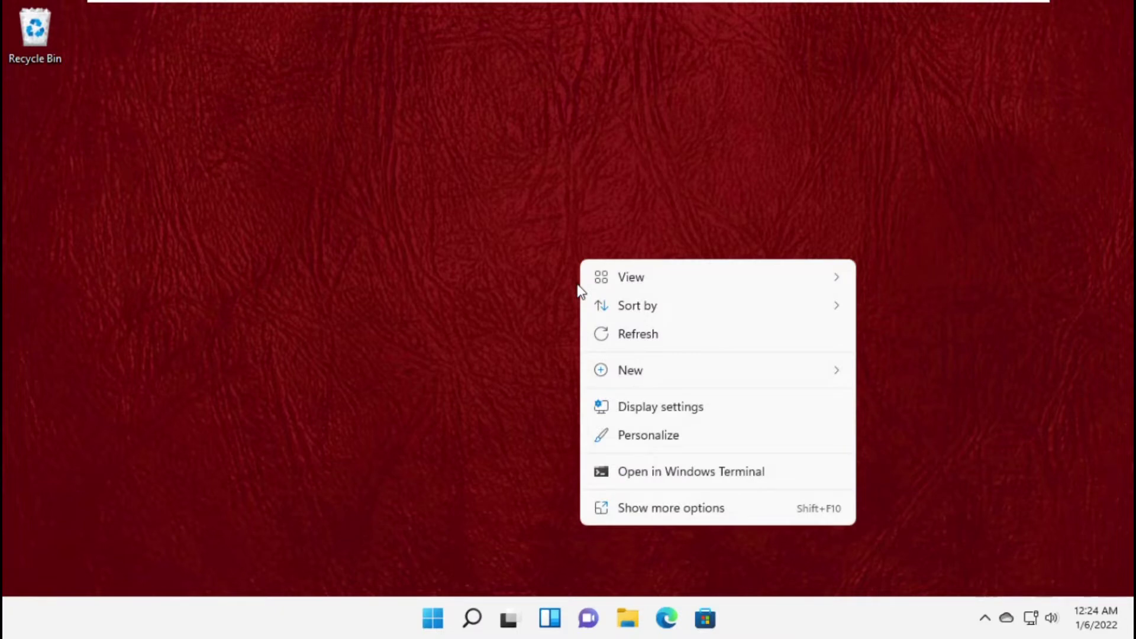
left_click(661, 406)
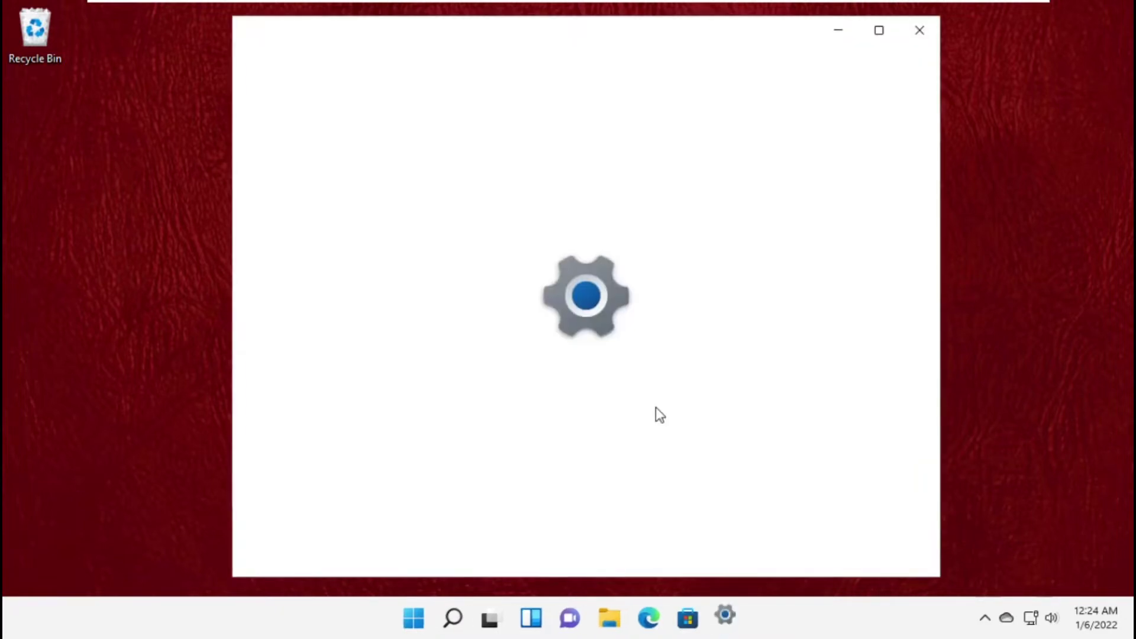
scroll(659, 410, "down", 2)
scroll(659, 408, "down", 3)
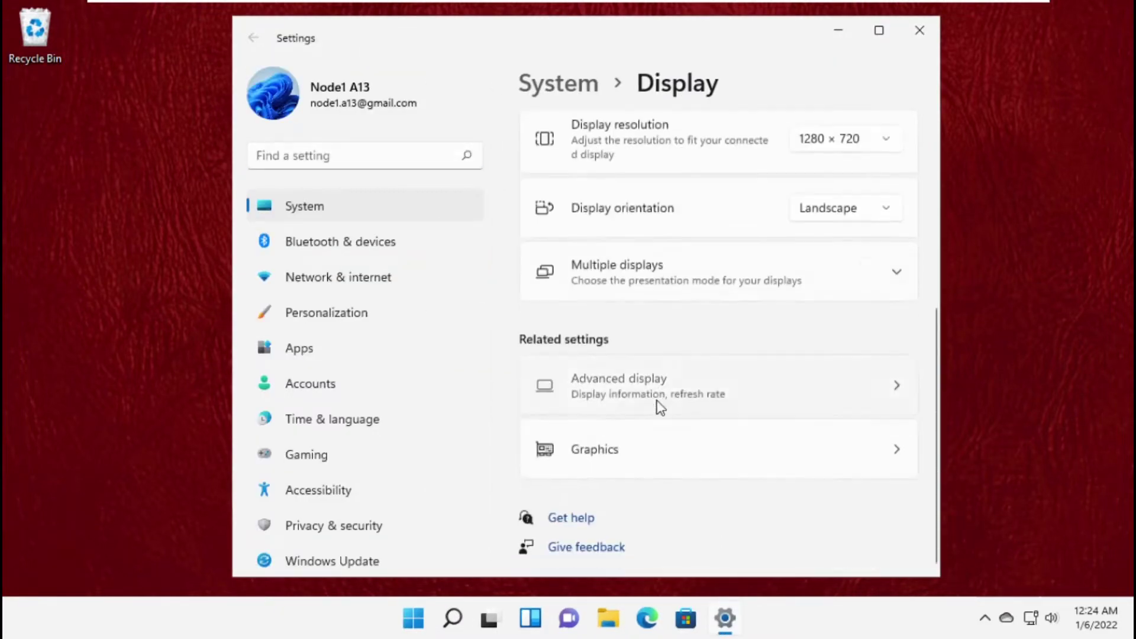
left_click(659, 407)
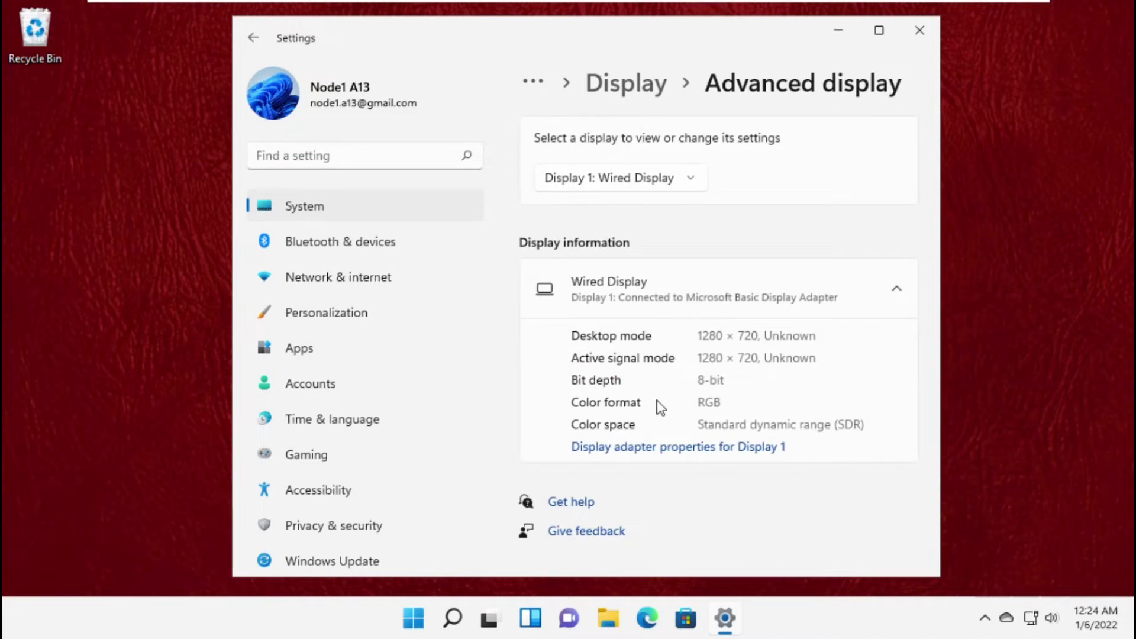
left_click(659, 448)
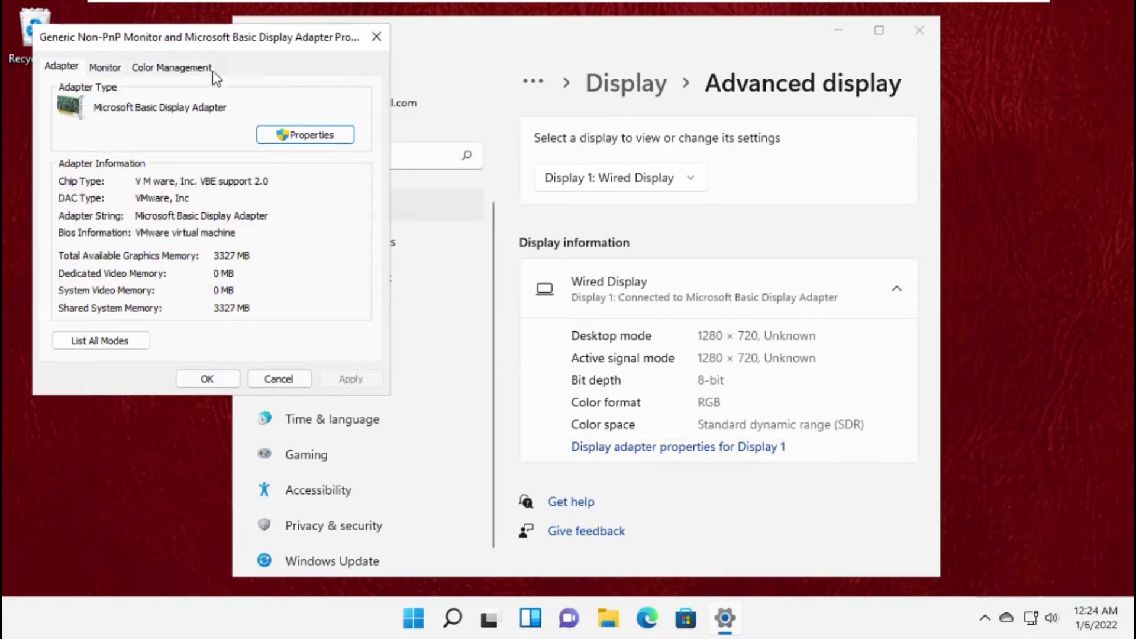
Review the Adapter tab's memory details, then close the properties dialog and Settings.
left_click_drag(229, 46, 445, 89)
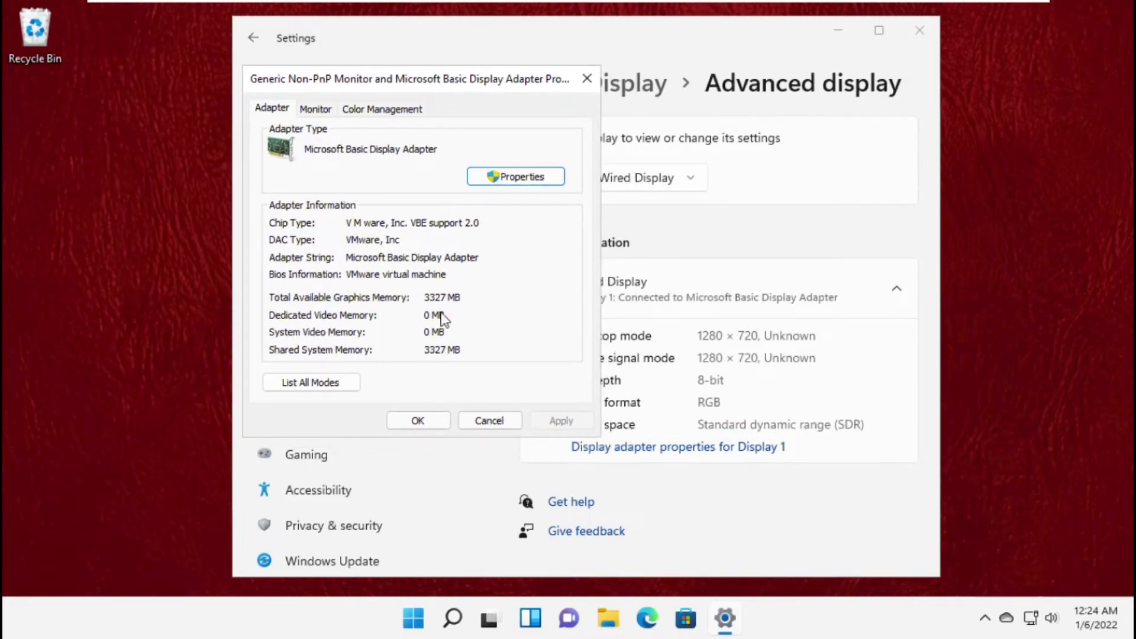
left_click(418, 421)
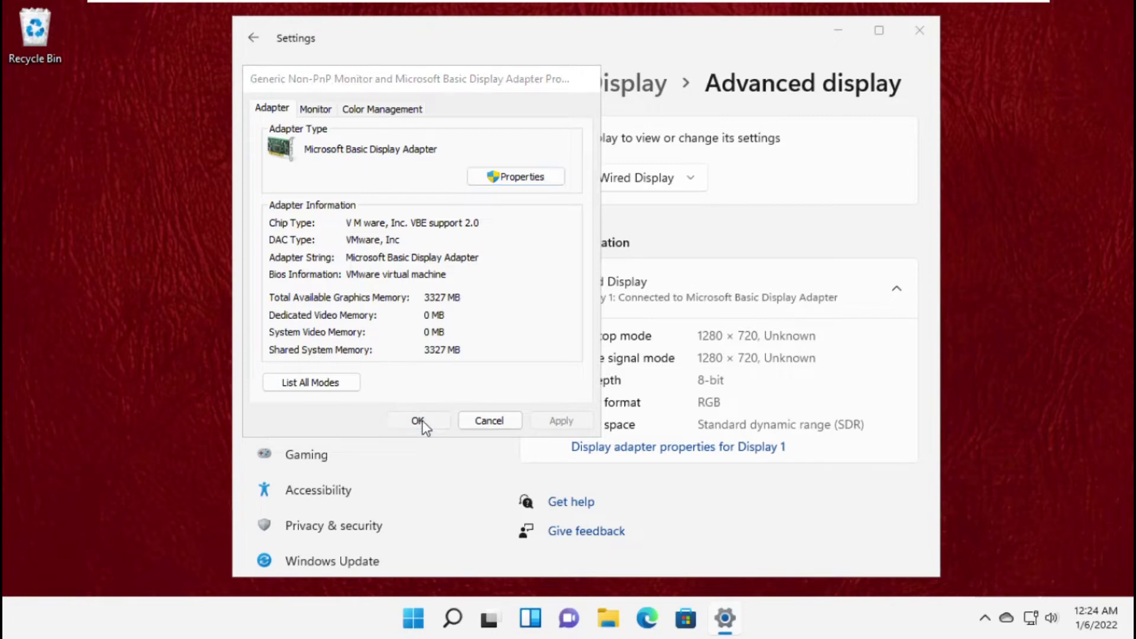
left_click(920, 31)
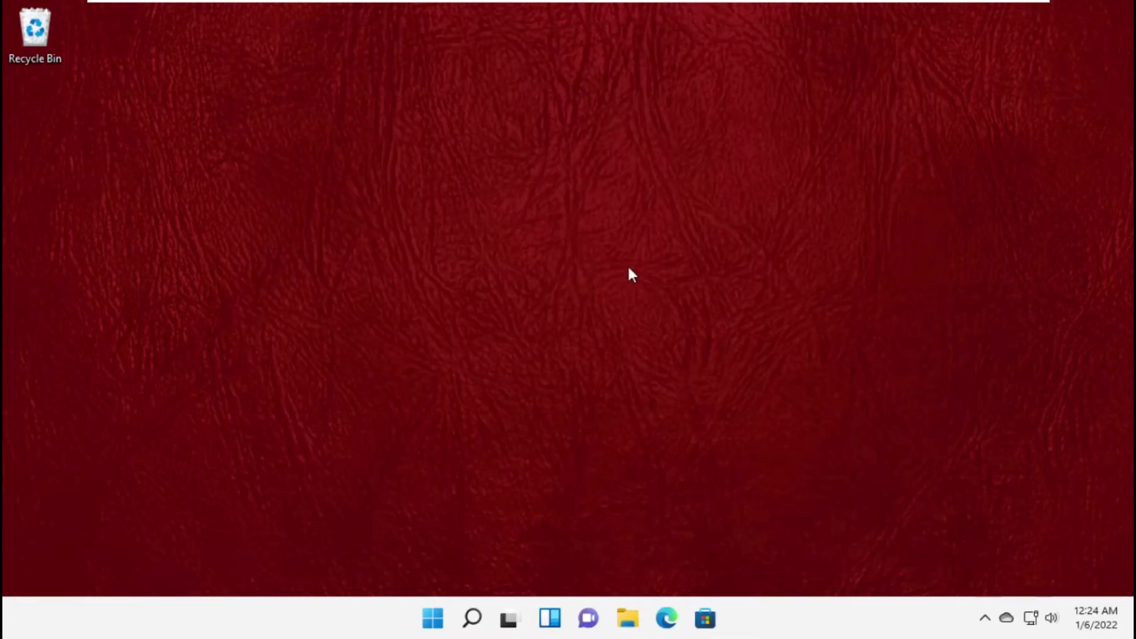
Search for Registry Editor, launch it, and approve the permission prompt.
left_click(471, 618)
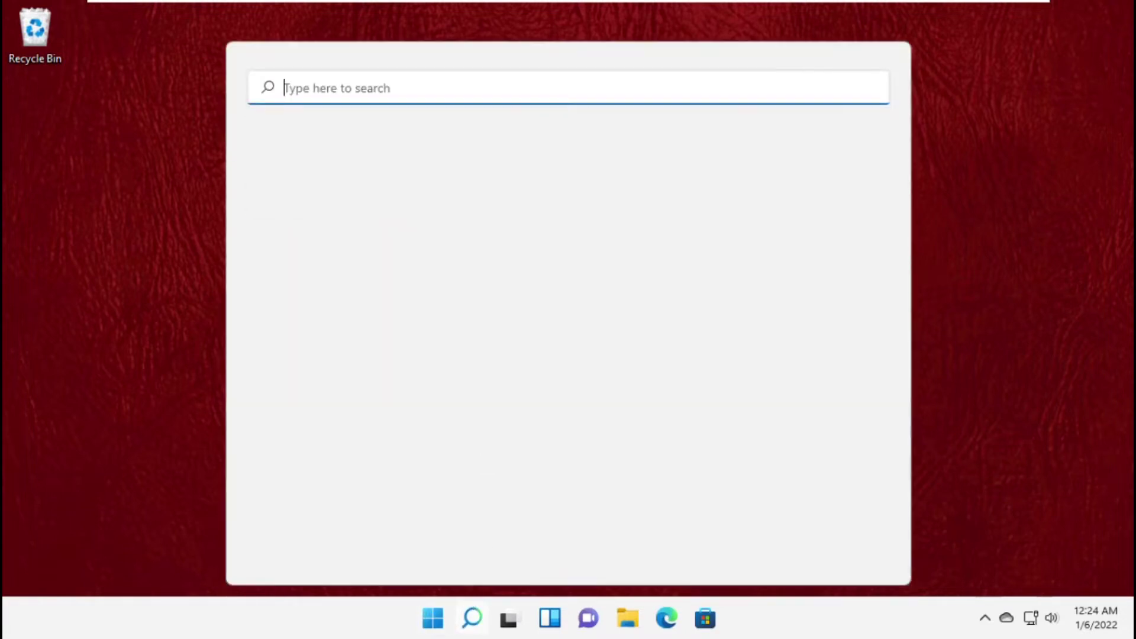
type("Registry Editor")
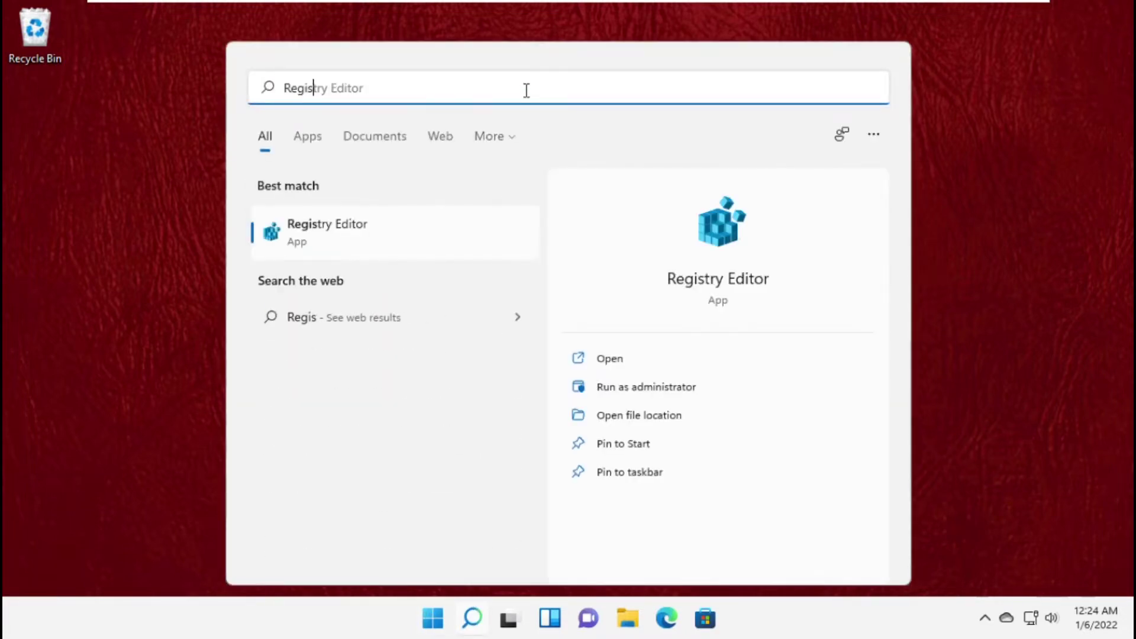
left_click(408, 233)
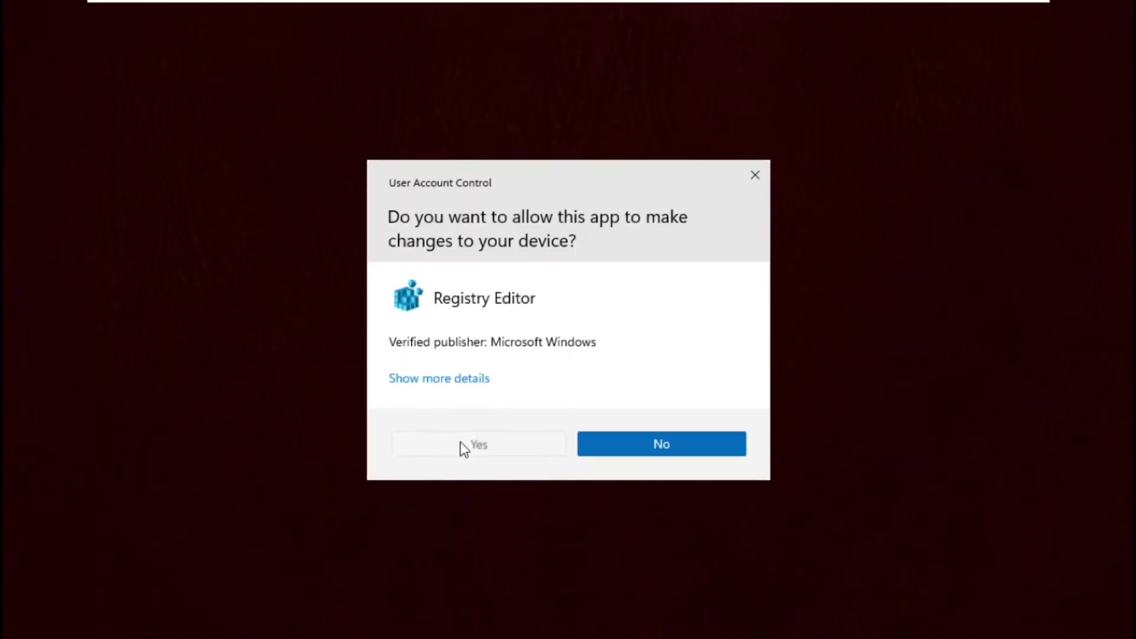
left_click(467, 445)
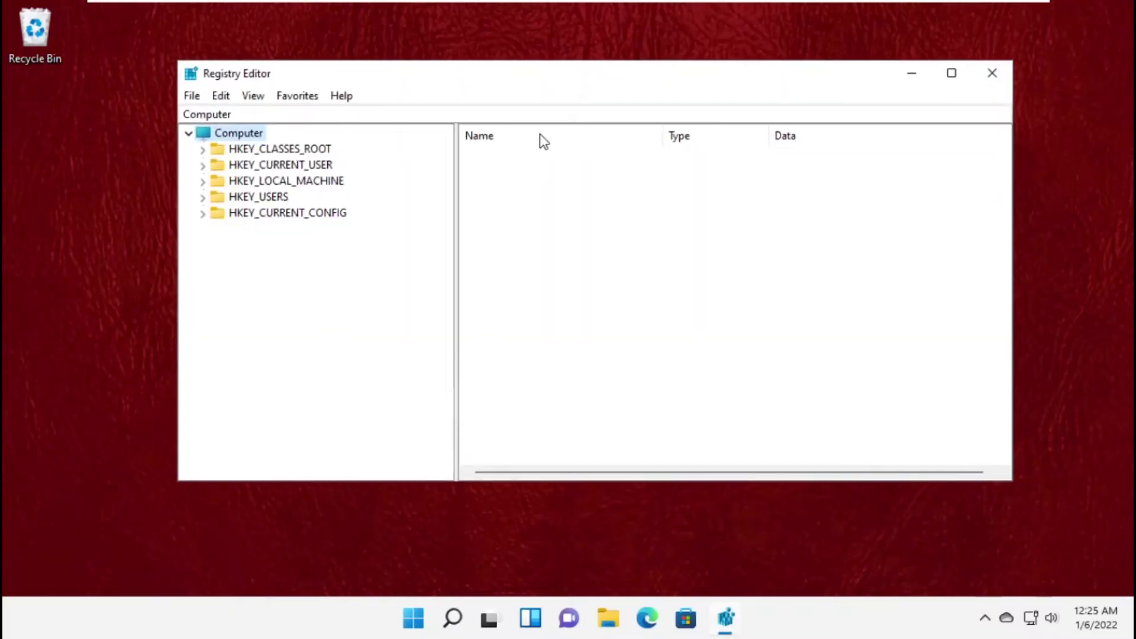
Expand HKEY_LOCAL_MACHINE\SOFTWARE\Intel in the registry key tree.
left_click(286, 181)
left_click(204, 181)
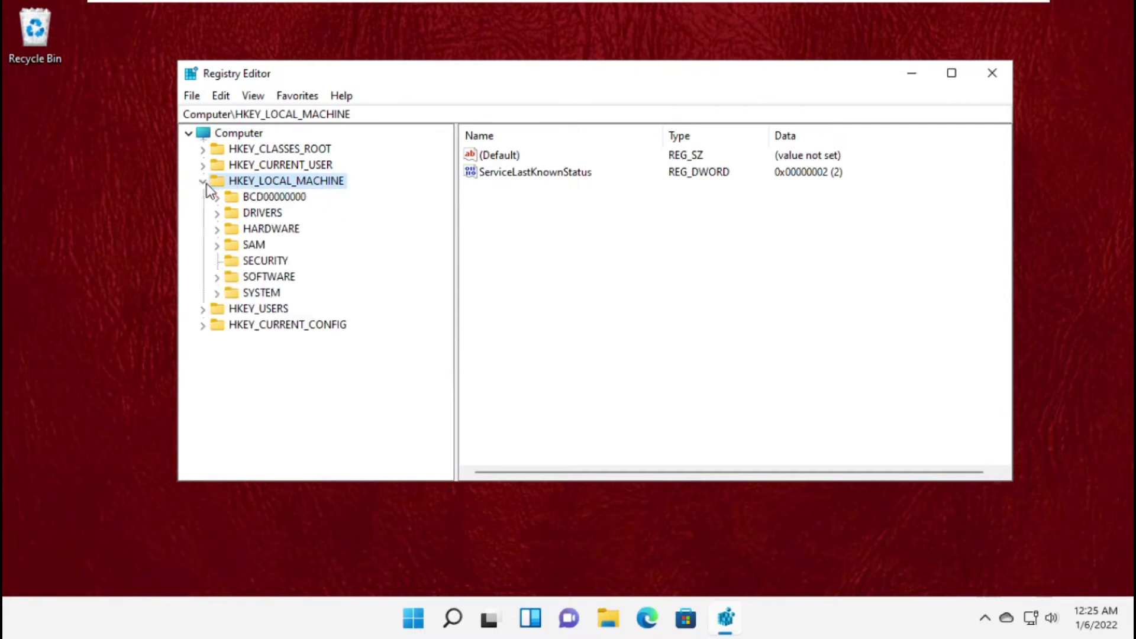
double_click(258, 277)
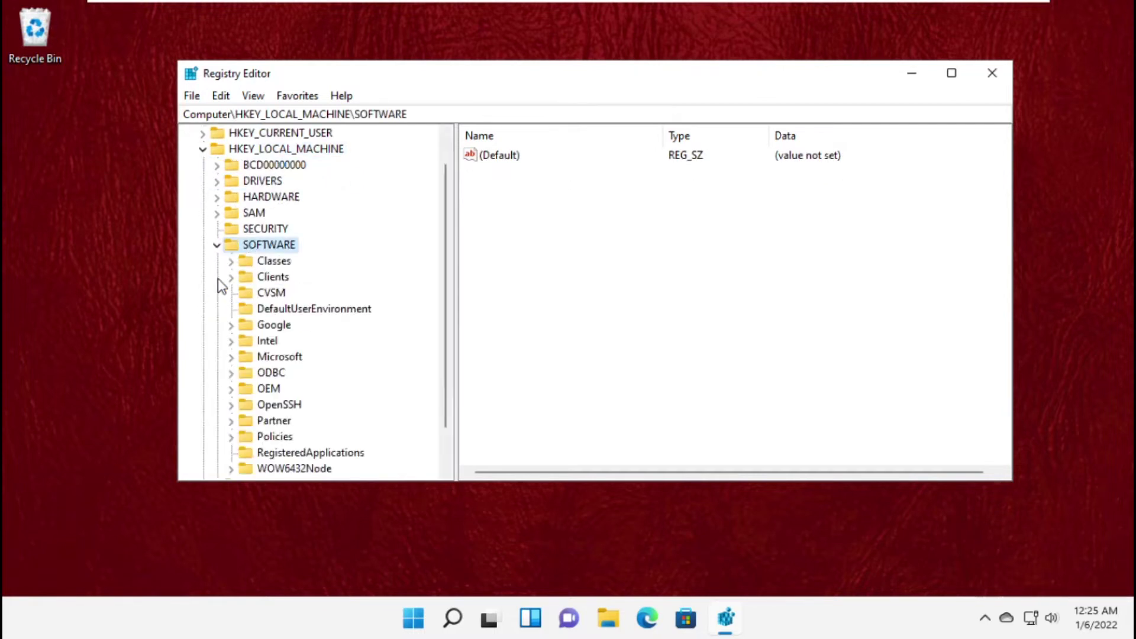
left_click(267, 341)
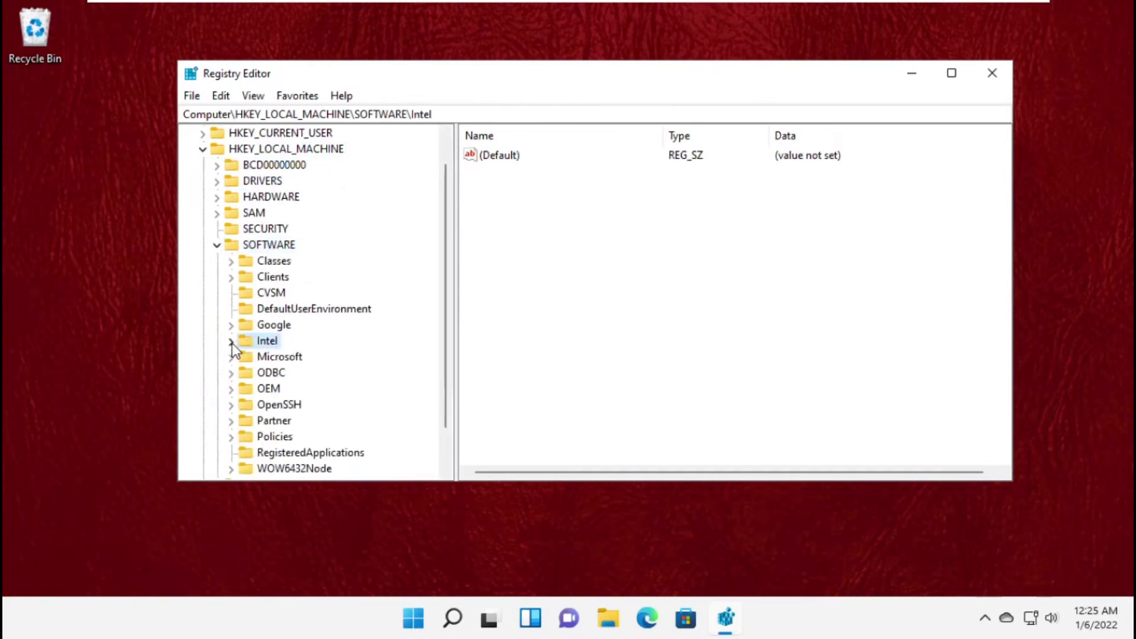
left_click(231, 340)
Create a new subkey named GMM under the Intel key.
right_click(256, 341)
mouse_move(335, 373)
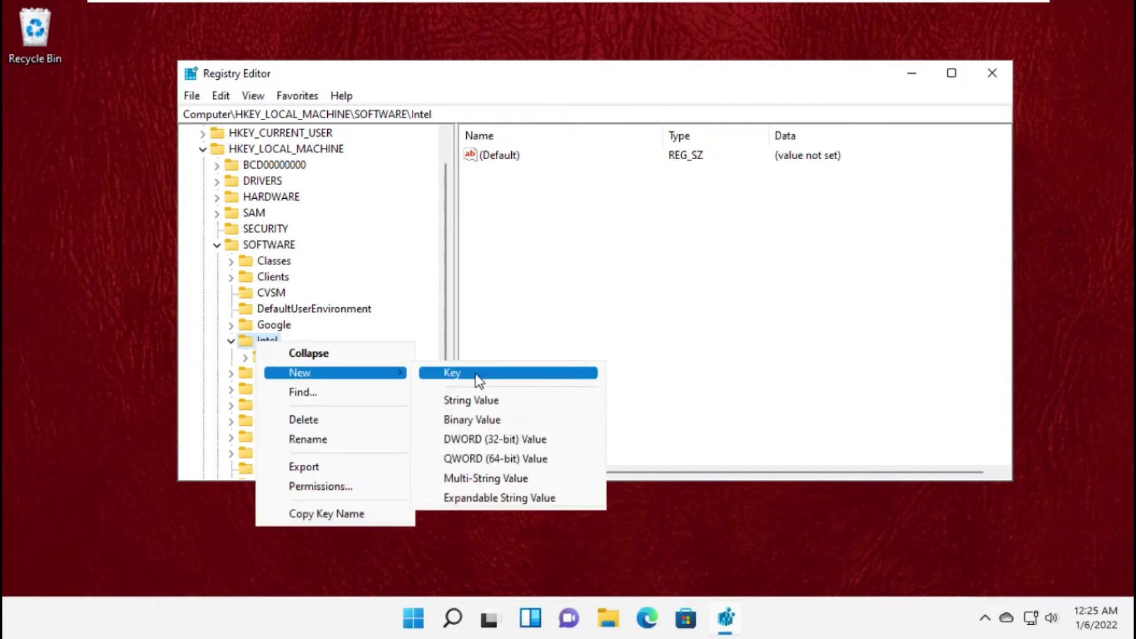
left_click(477, 379)
type("GMM")
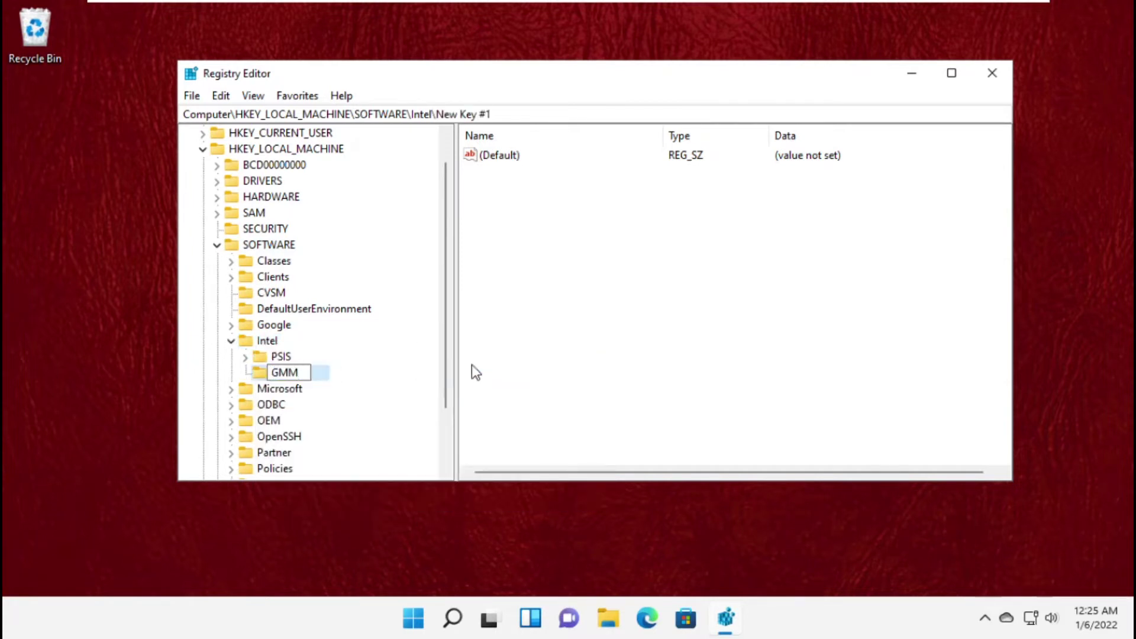
key("Return")
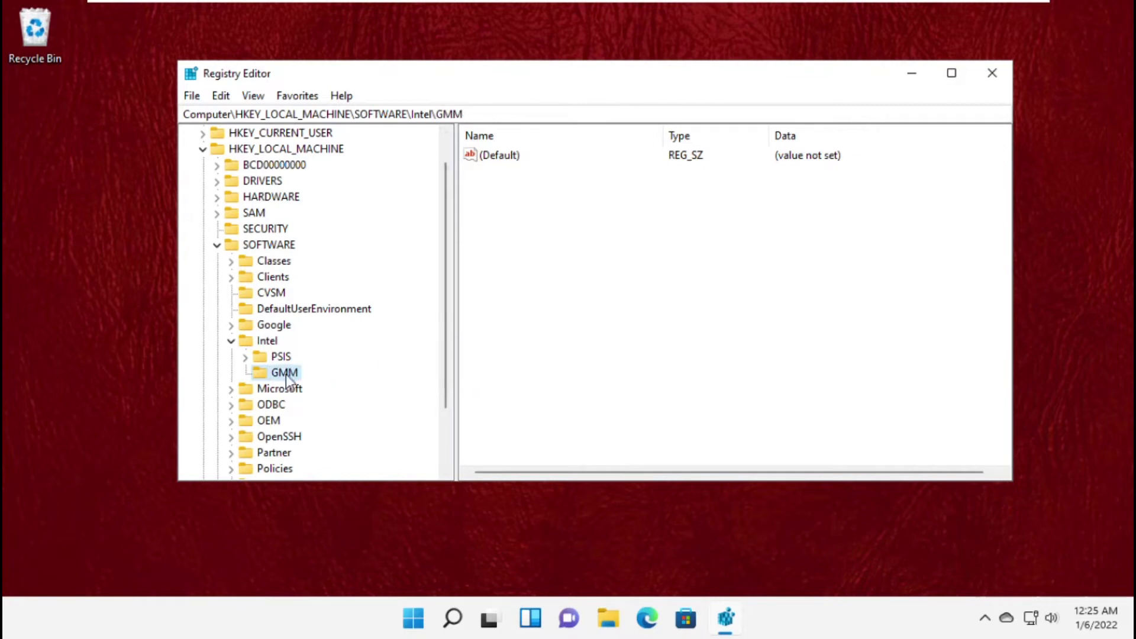
right_click(542, 239)
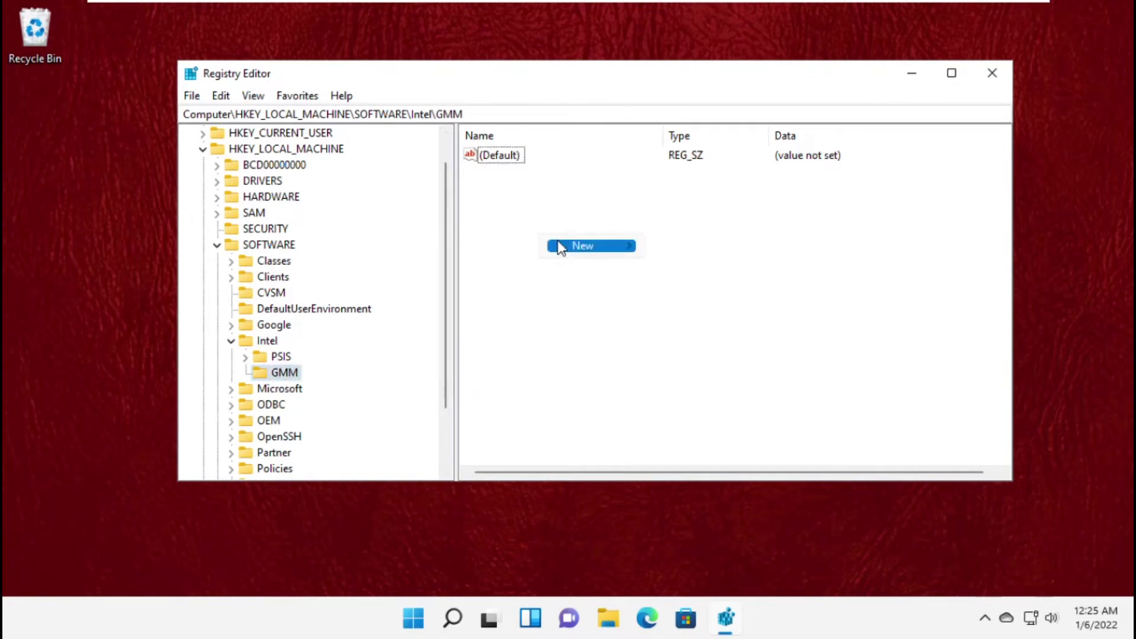
mouse_move(591, 247)
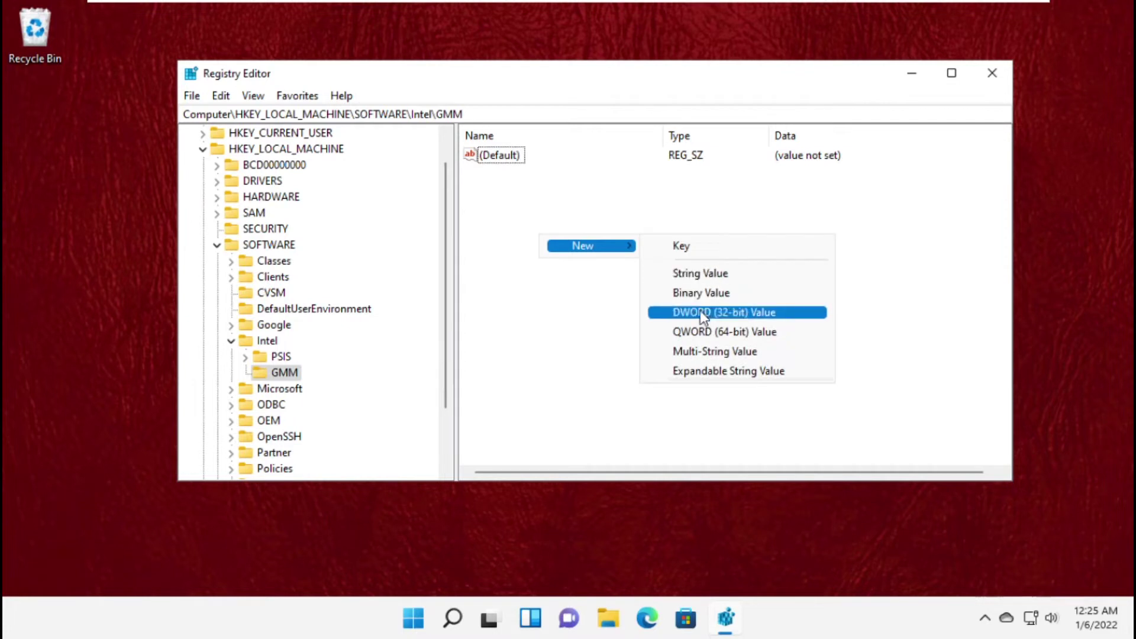
Add a DWORD (32-bit) value named DedicatedSegmentSize to the GMM key.
left_click(704, 312)
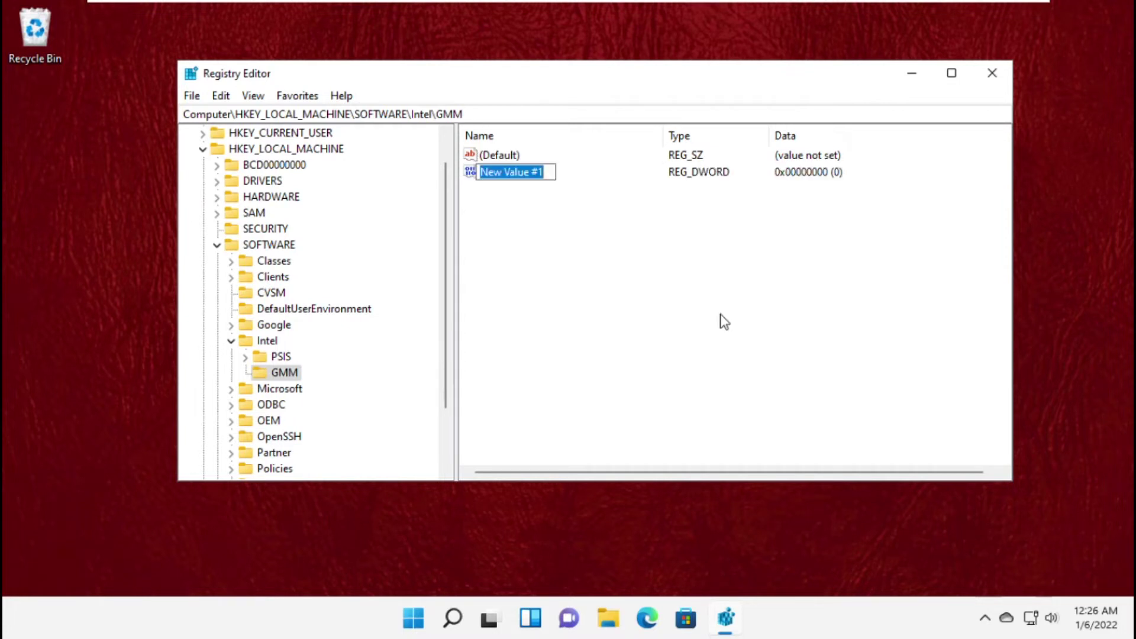
type("DedicatedSegmentSiz")
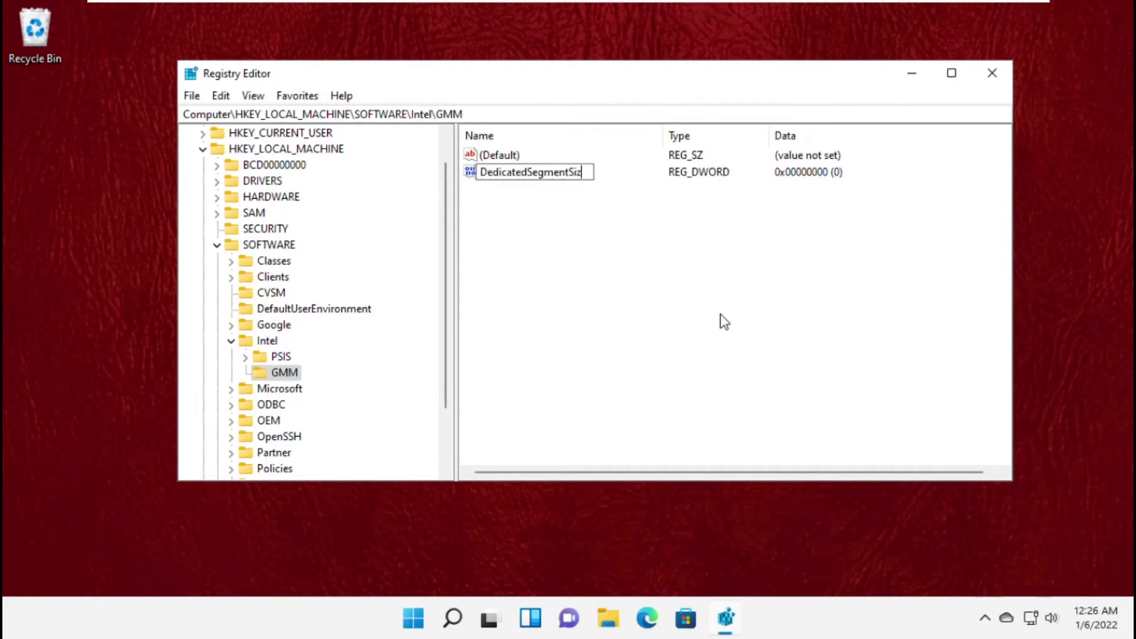
type("e")
key("Return")
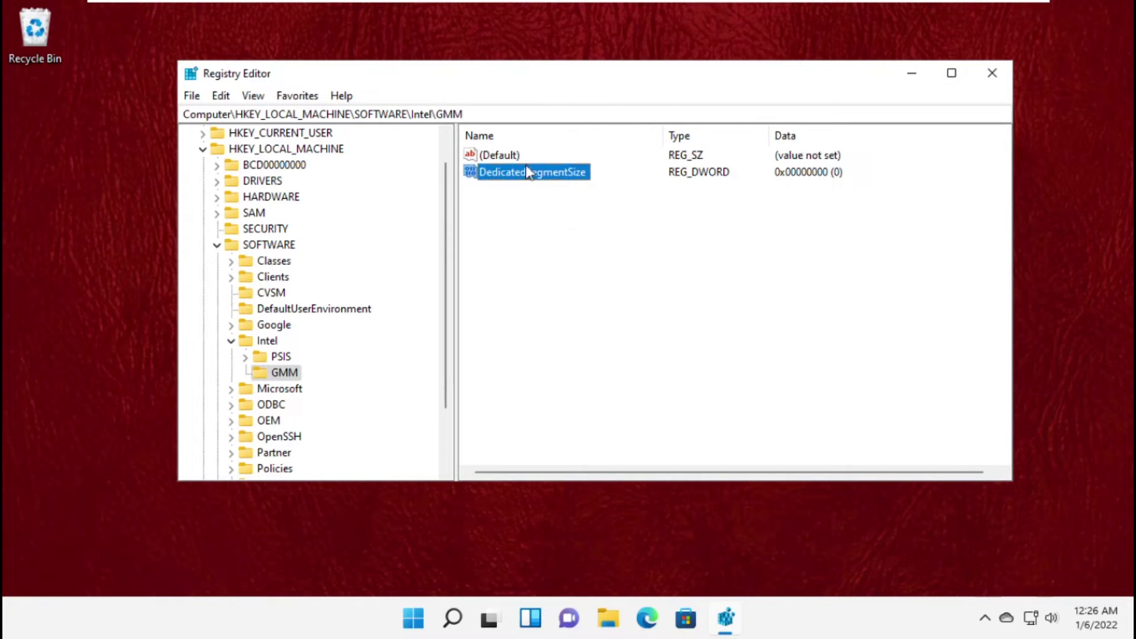
right_click(531, 172)
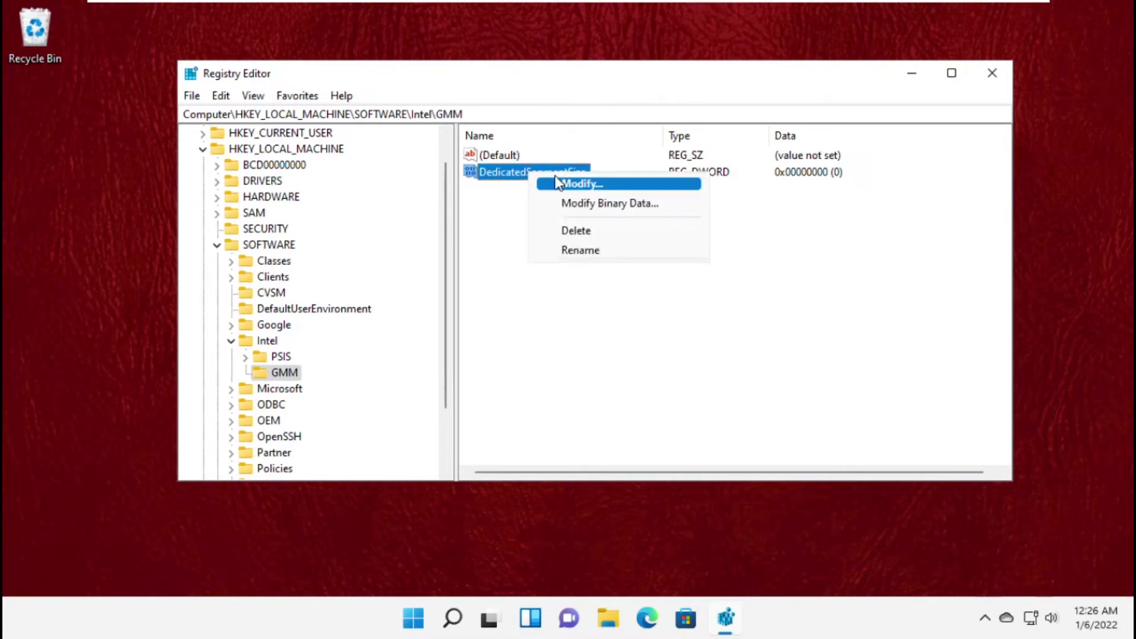
Give DedicatedSegmentSize the decimal value 512, then close Registry Editor.
left_click(582, 183)
left_click(386, 260)
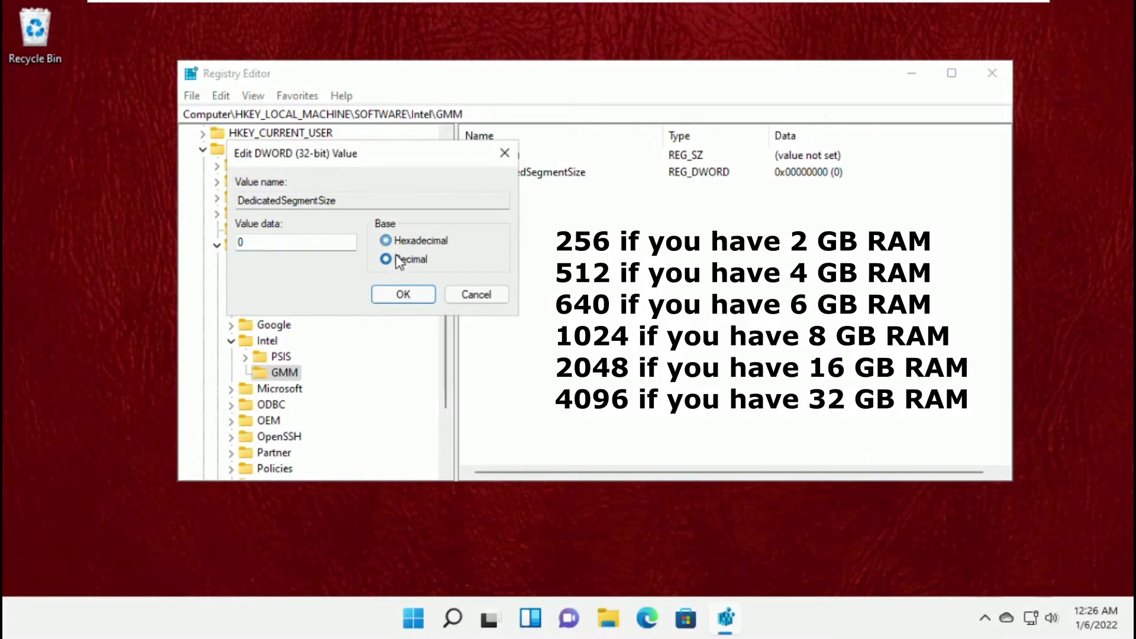
left_click(344, 244)
type("512")
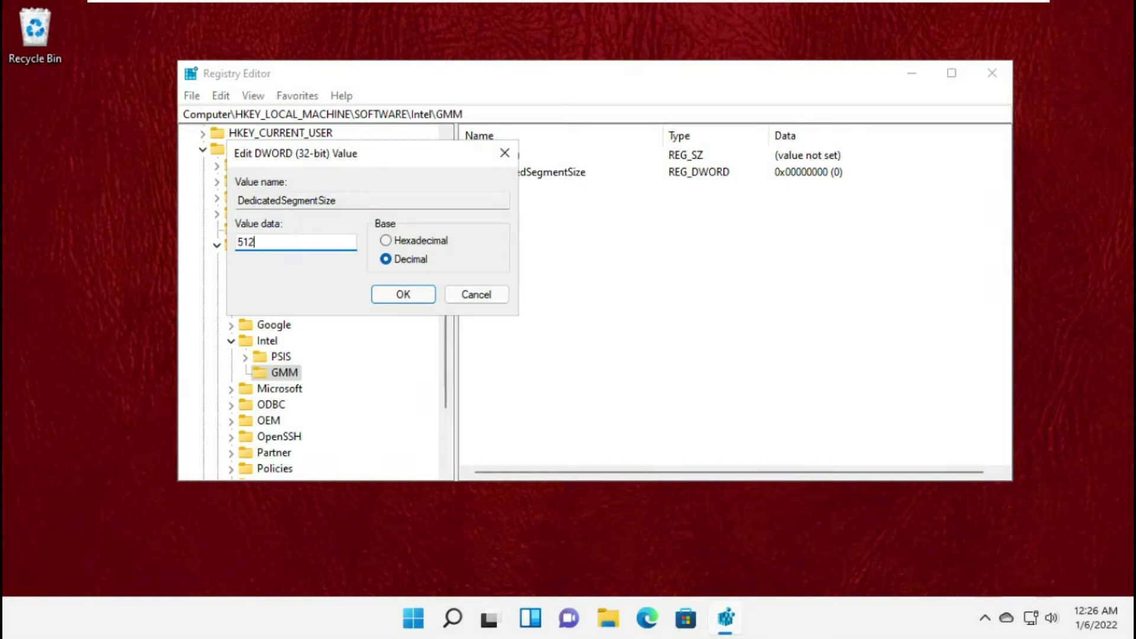
left_click(404, 293)
left_click(989, 73)
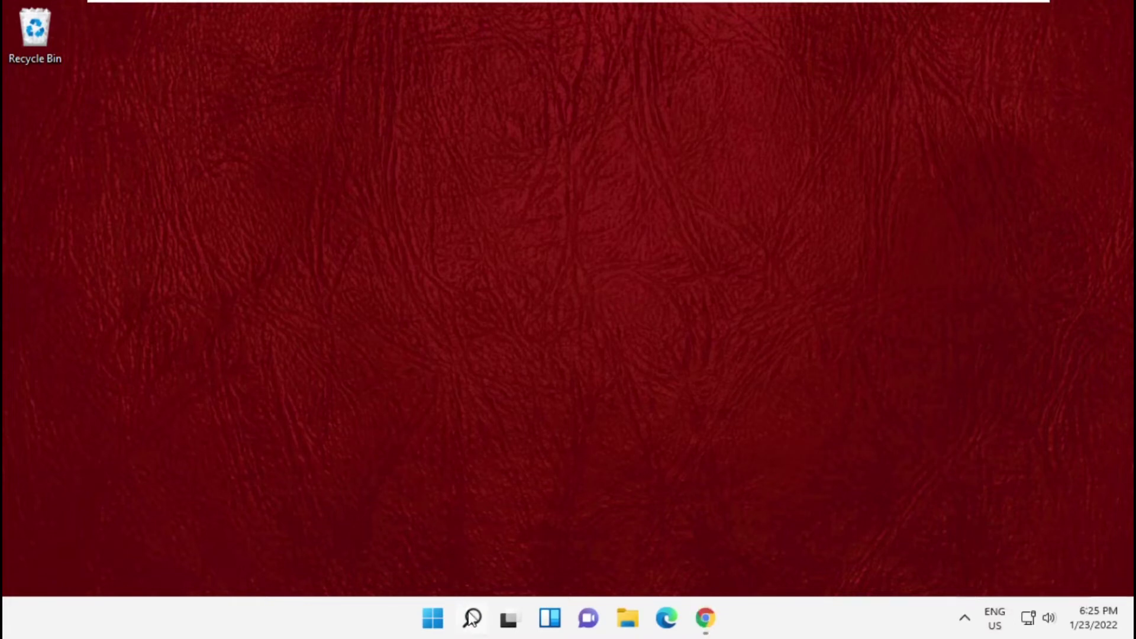
Search for 'command prompt' and run it as administrator.
left_click(472, 619)
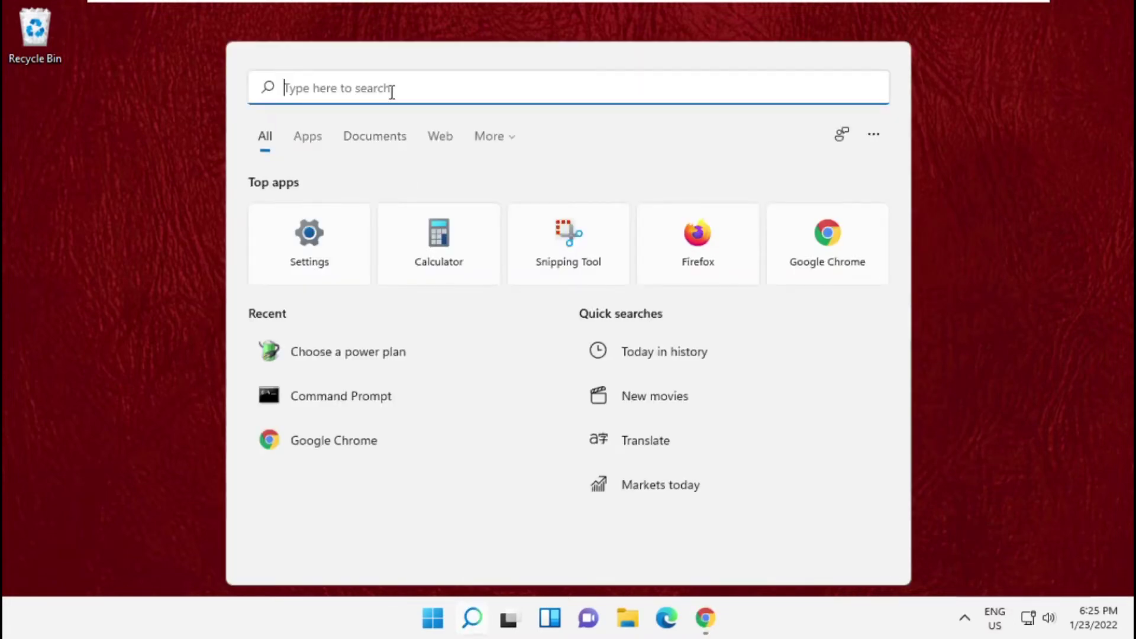
type("comma")
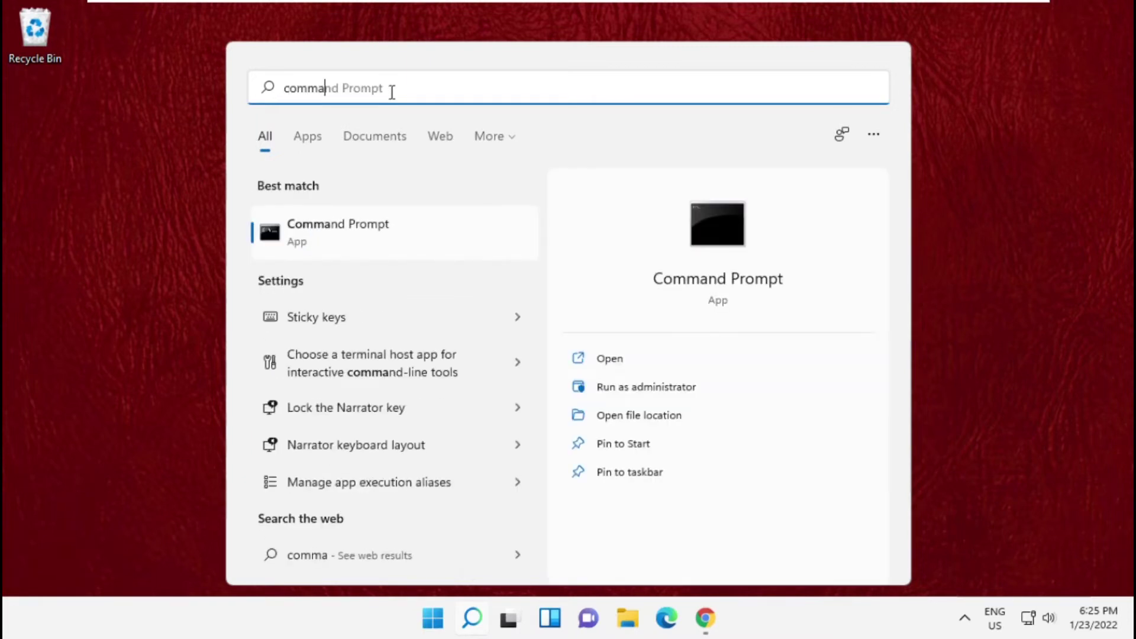
type("nd pro")
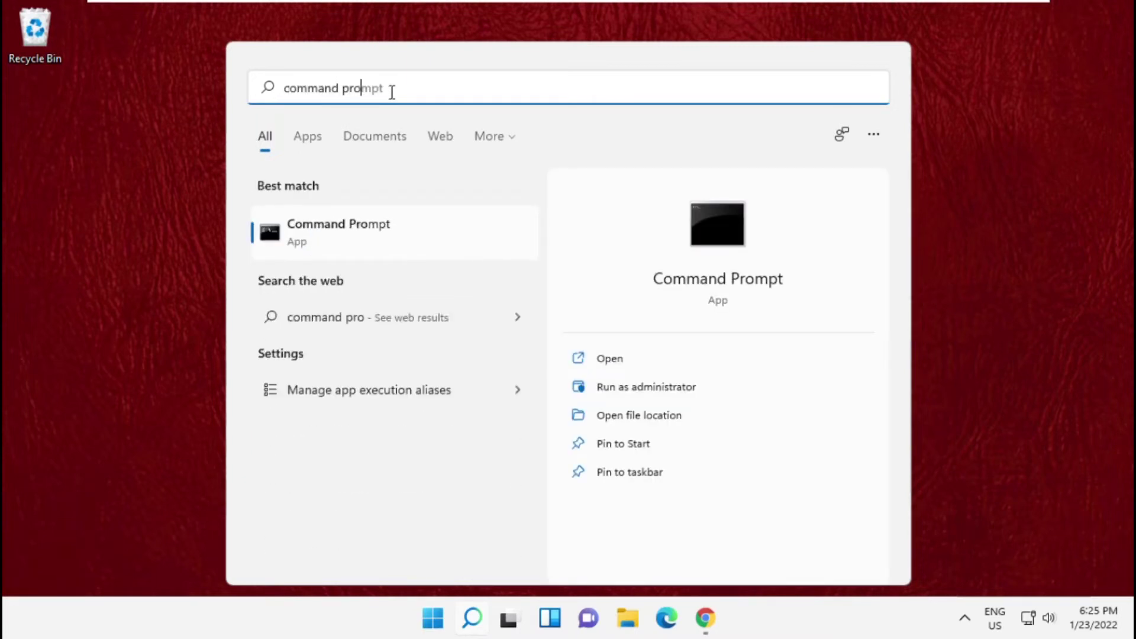
type("mpt")
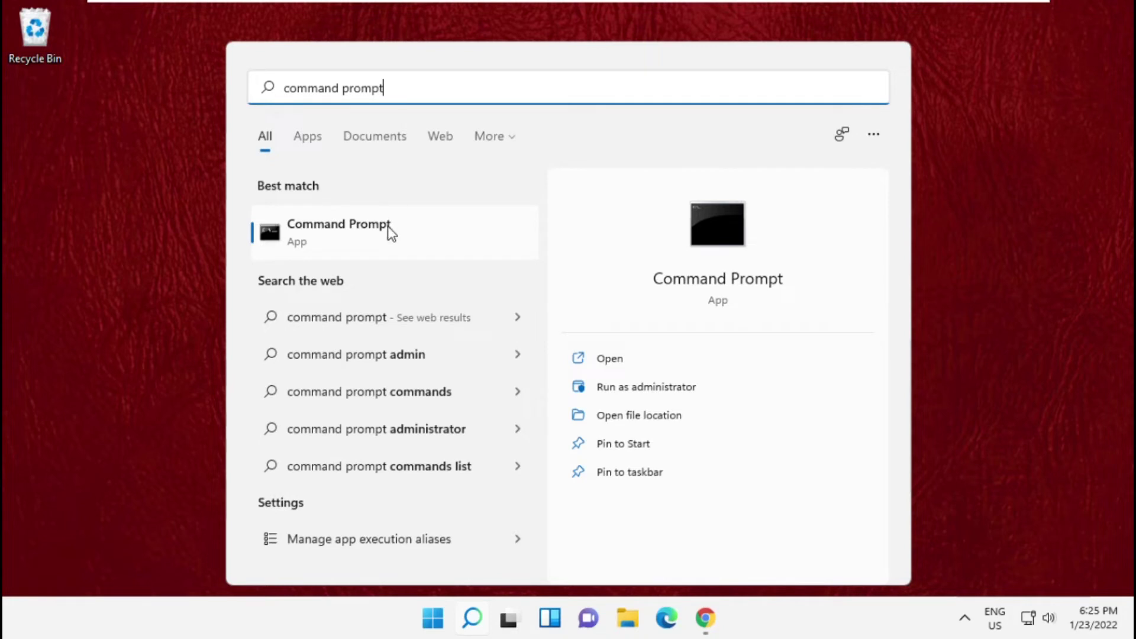
left_click(647, 388)
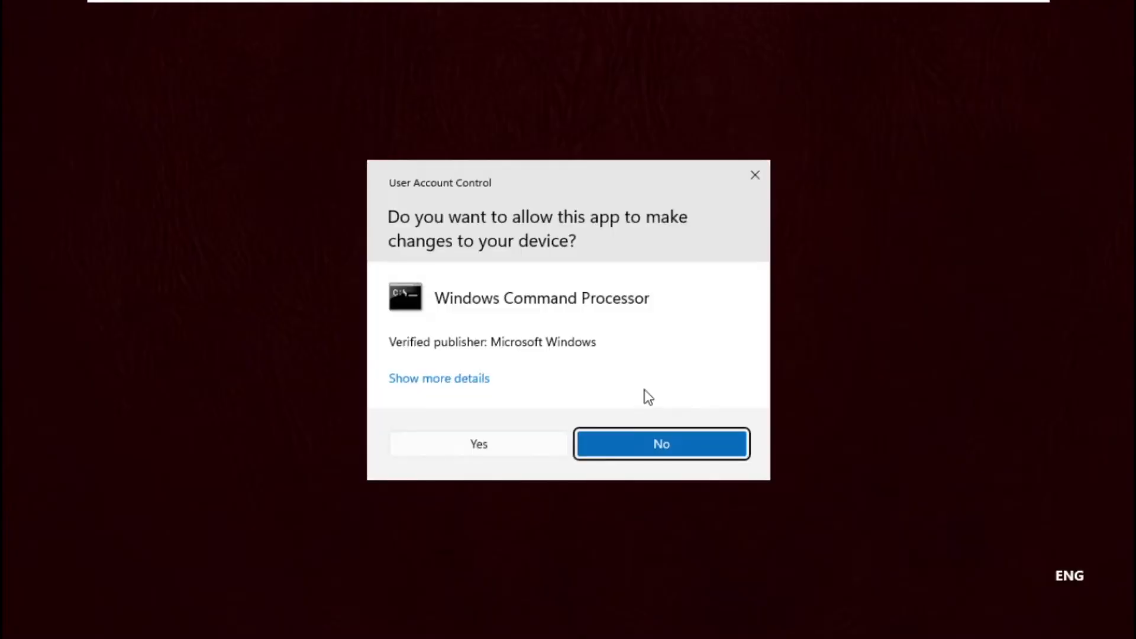
Approve elevation, reposition the console window, and run the 'prompt' command.
left_click(479, 444)
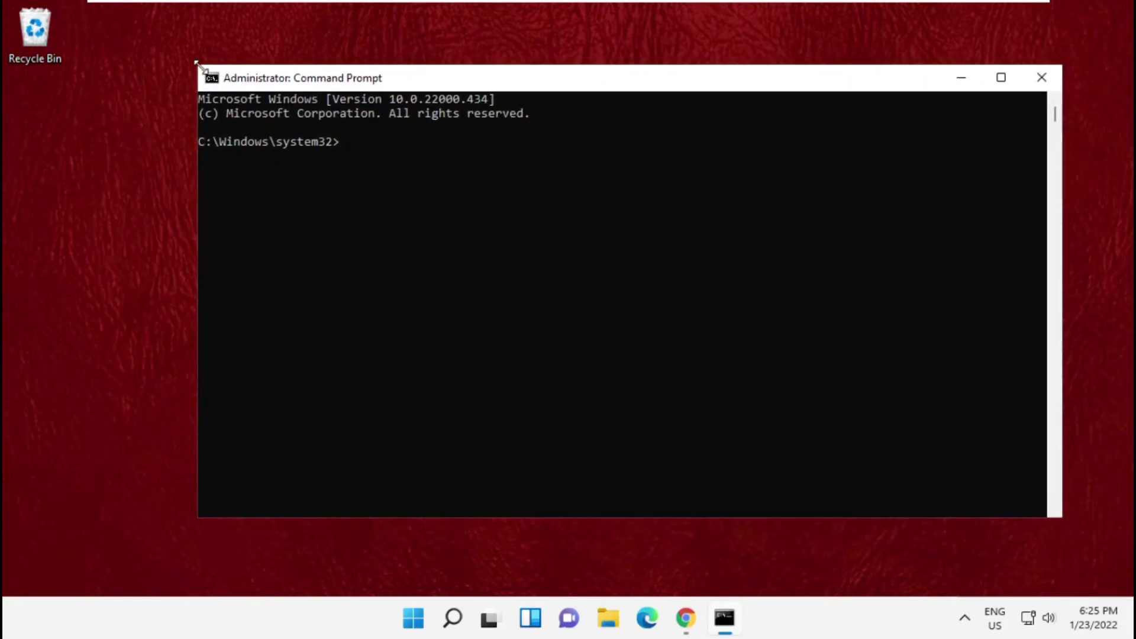
left_click_drag(382, 78, 456, 114)
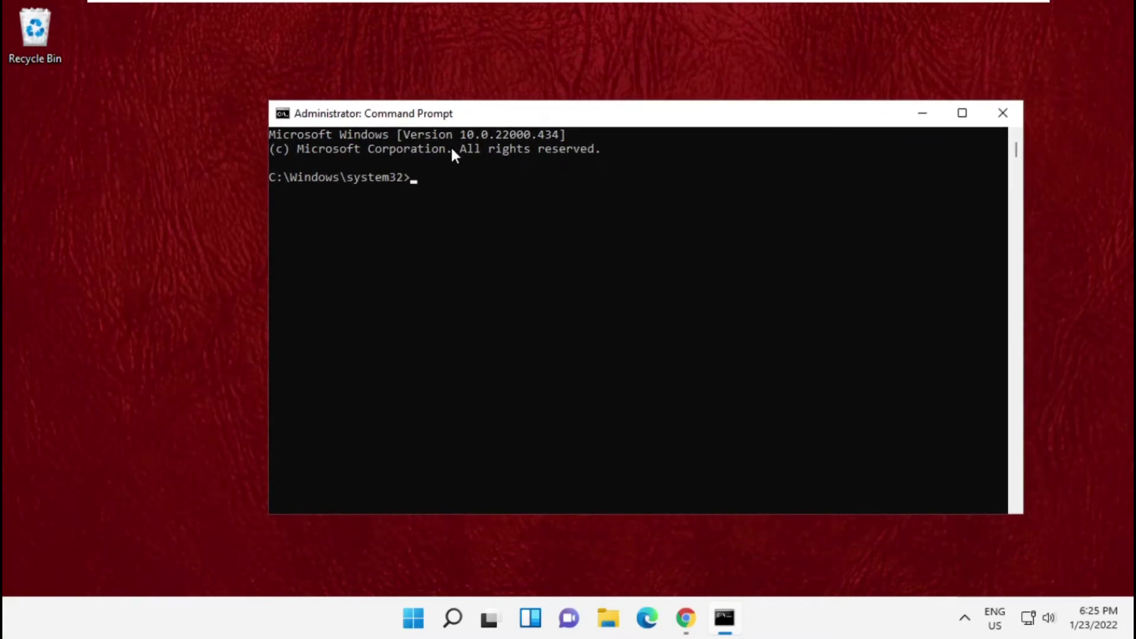
type("promp")
type("t")
key("Return")
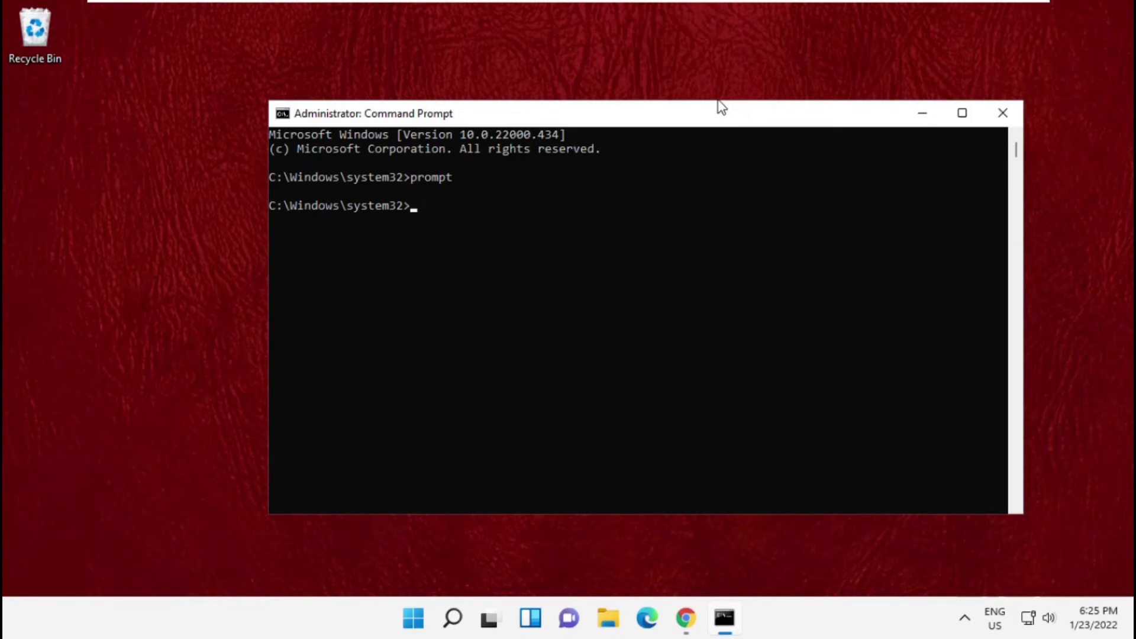
right_click(633, 116)
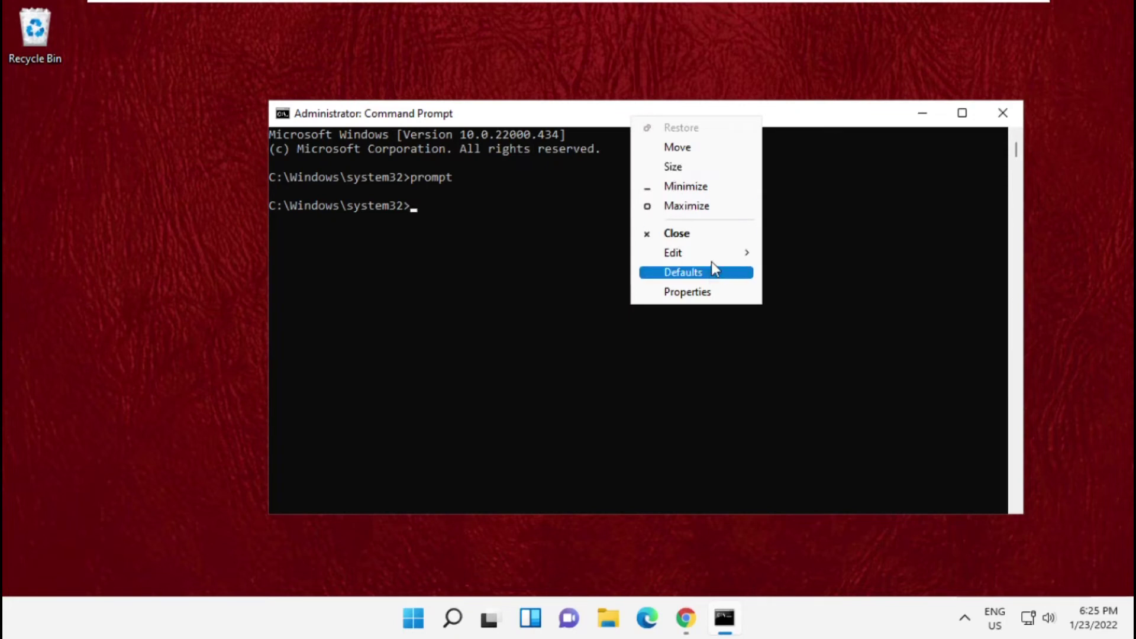
mouse_move(684, 253)
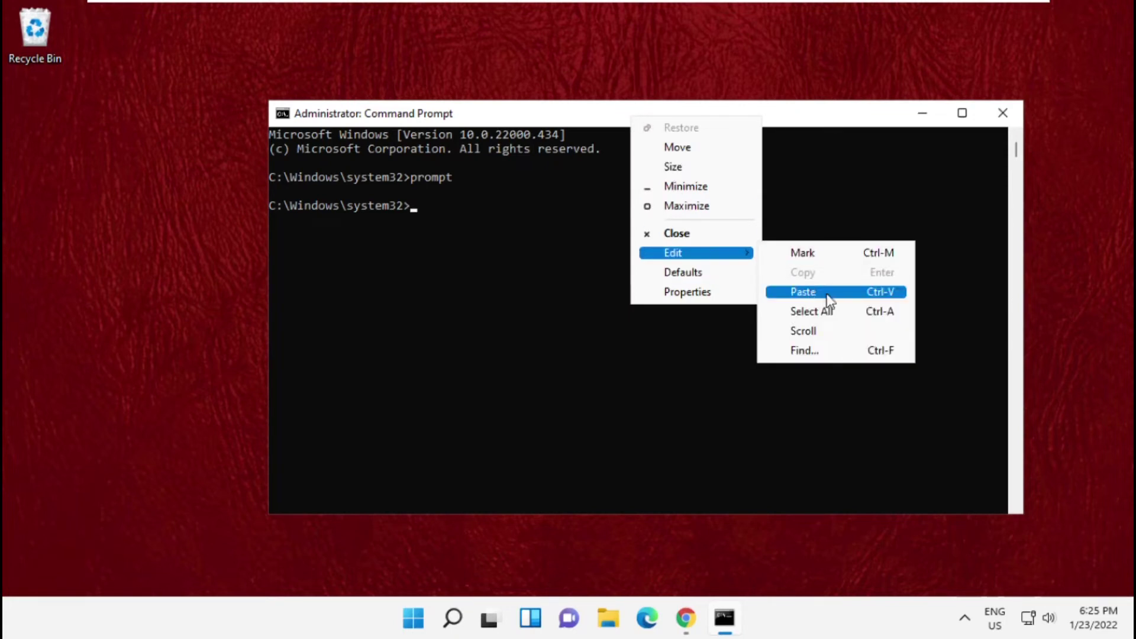
Run sfc /scannow until it reports corrupt files found and repaired.
left_click(811, 295)
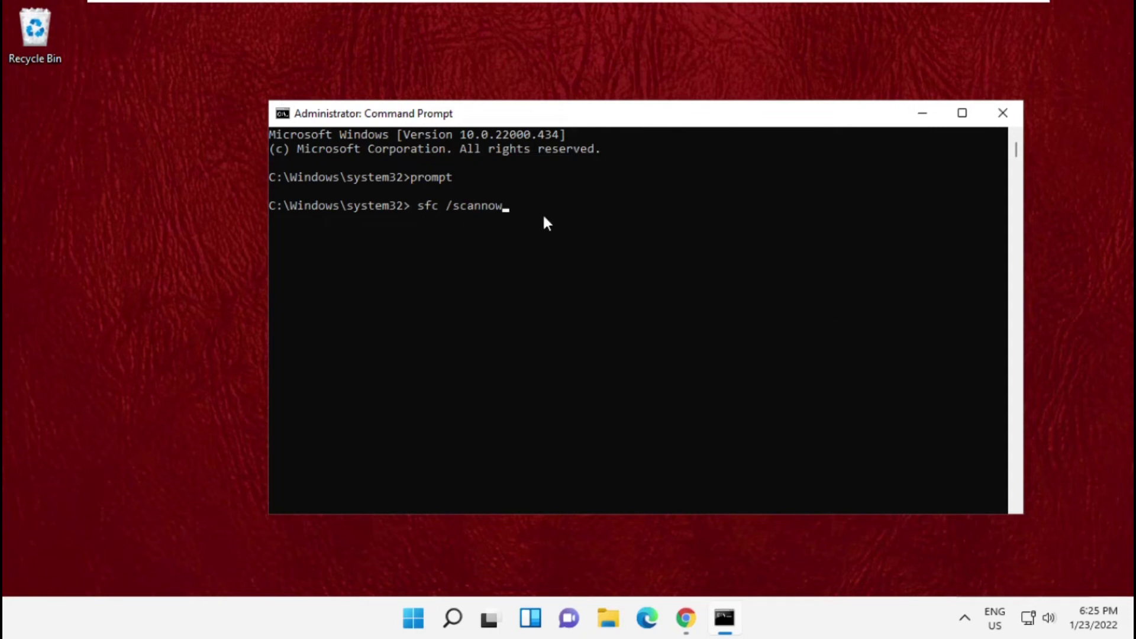
key("Return")
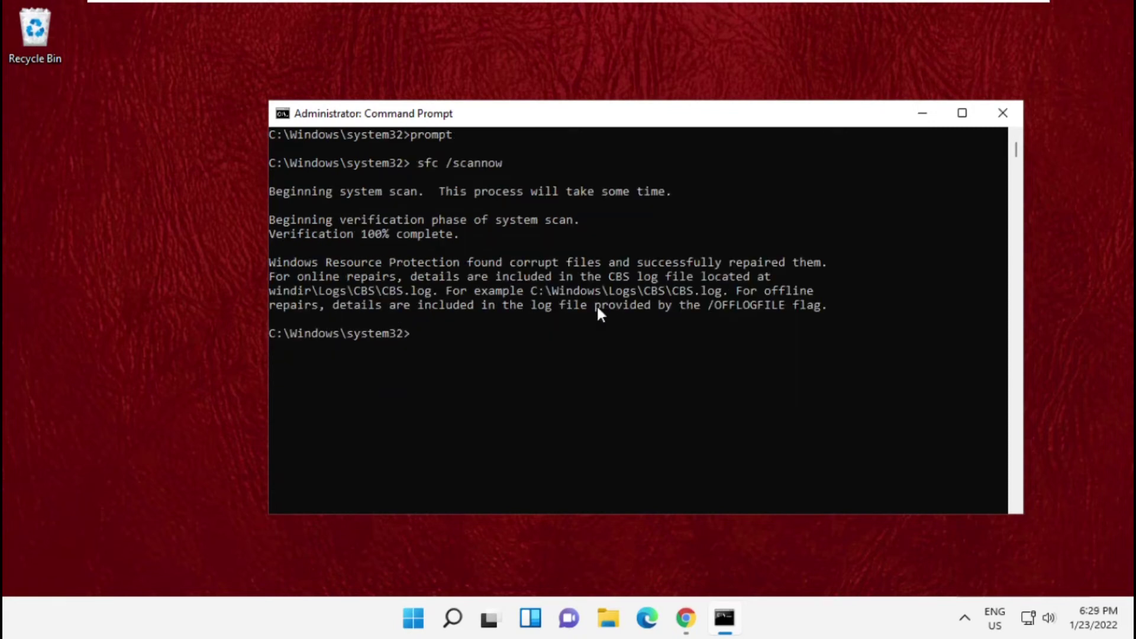
scroll(598, 305, "down", 2)
scroll(597, 306, "down", 1)
scroll(597, 306, "down", 1)
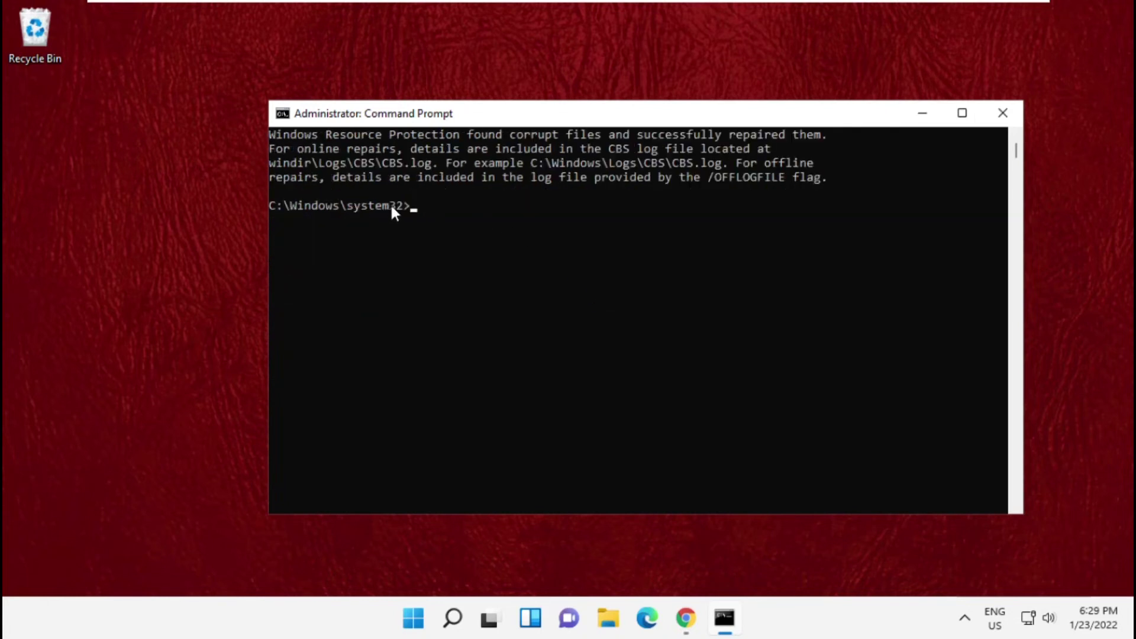
right_click(543, 114)
mouse_move(608, 246)
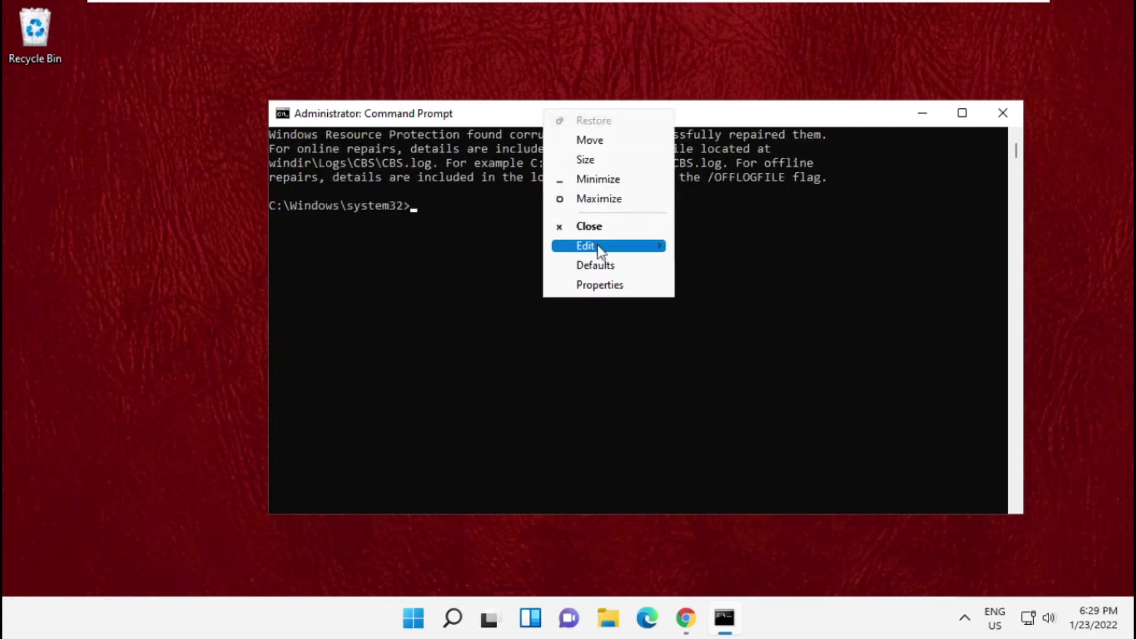
Run sfc /scanfile=c:\windows\system32\ieframe.dll, which reports no integrity violations.
left_click(717, 285)
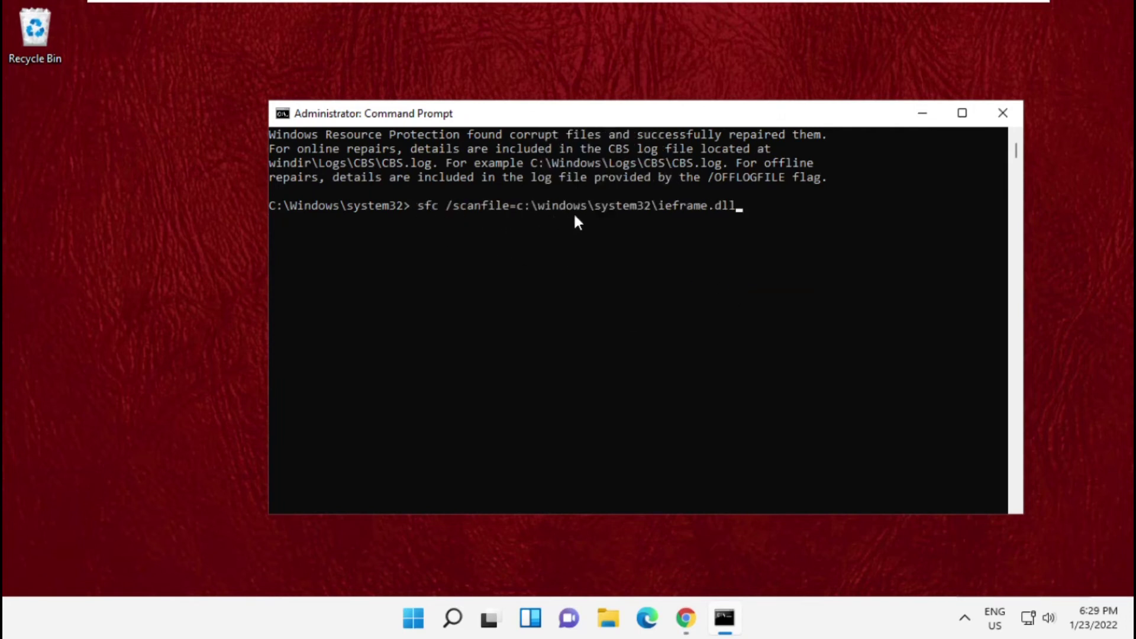
key("Return")
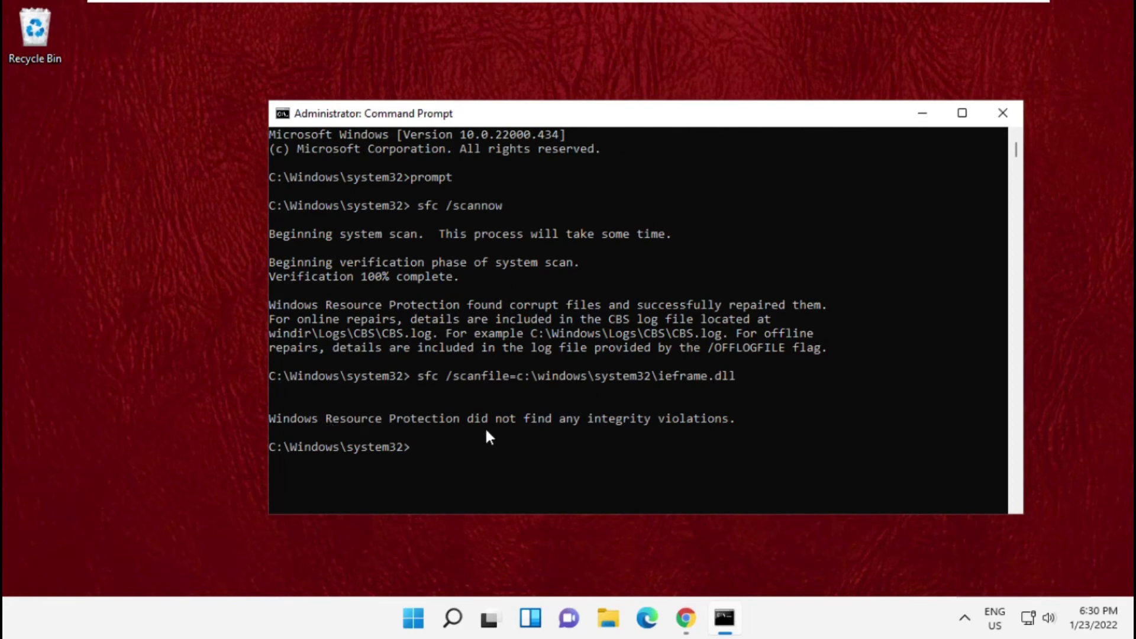
scroll(618, 419, "down", 3)
scroll(621, 414, "down", 3)
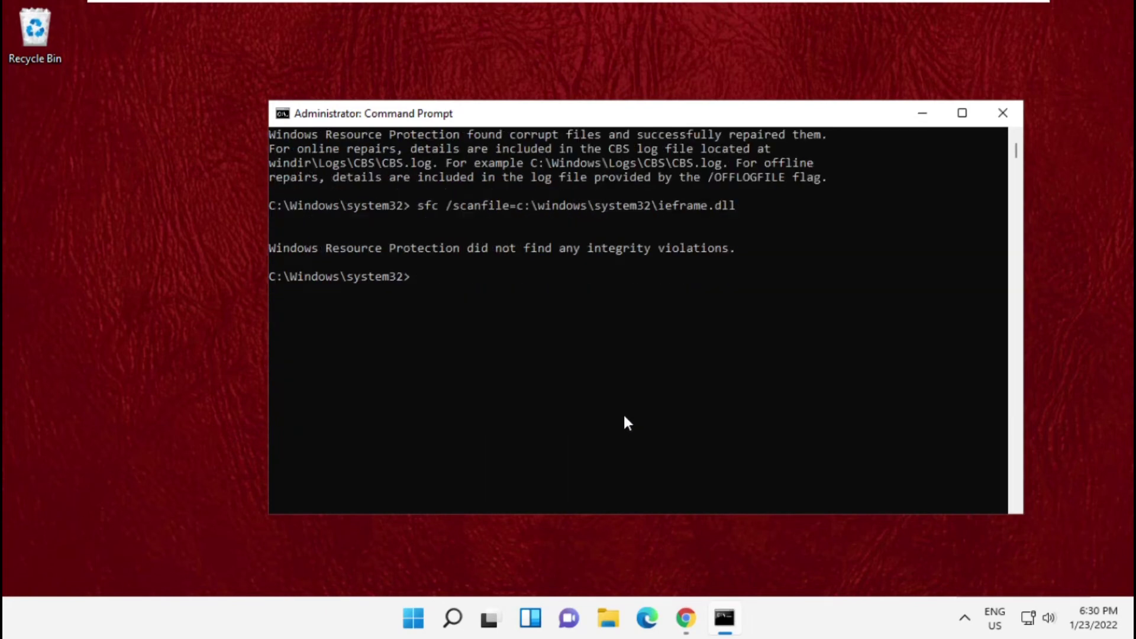
scroll(624, 413, "down", 3)
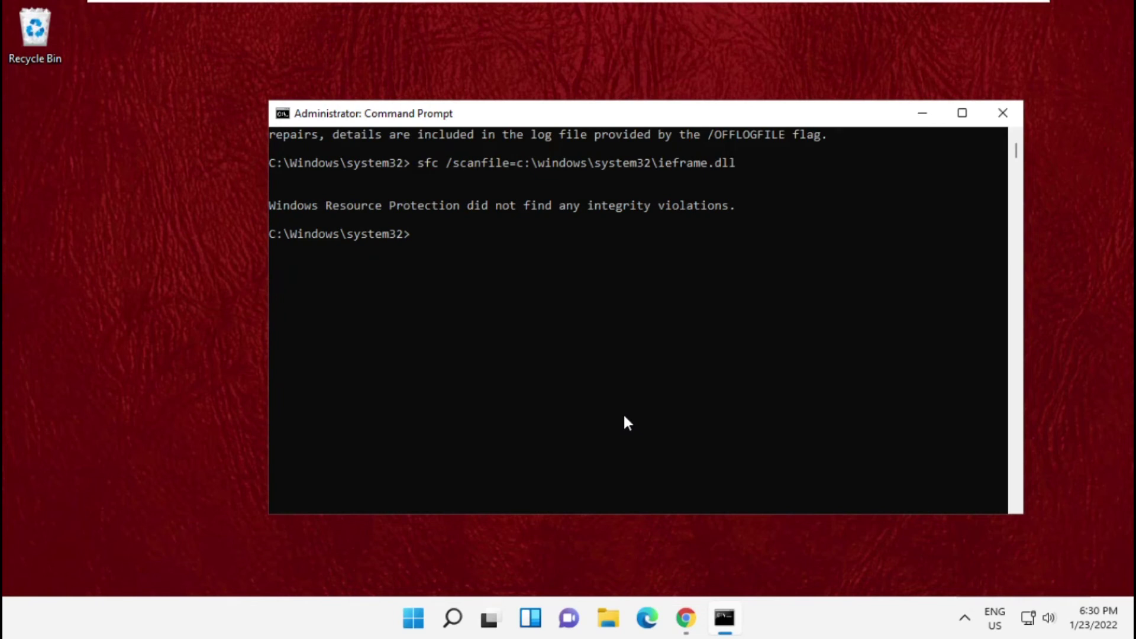
right_click(558, 114)
mouse_move(619, 247)
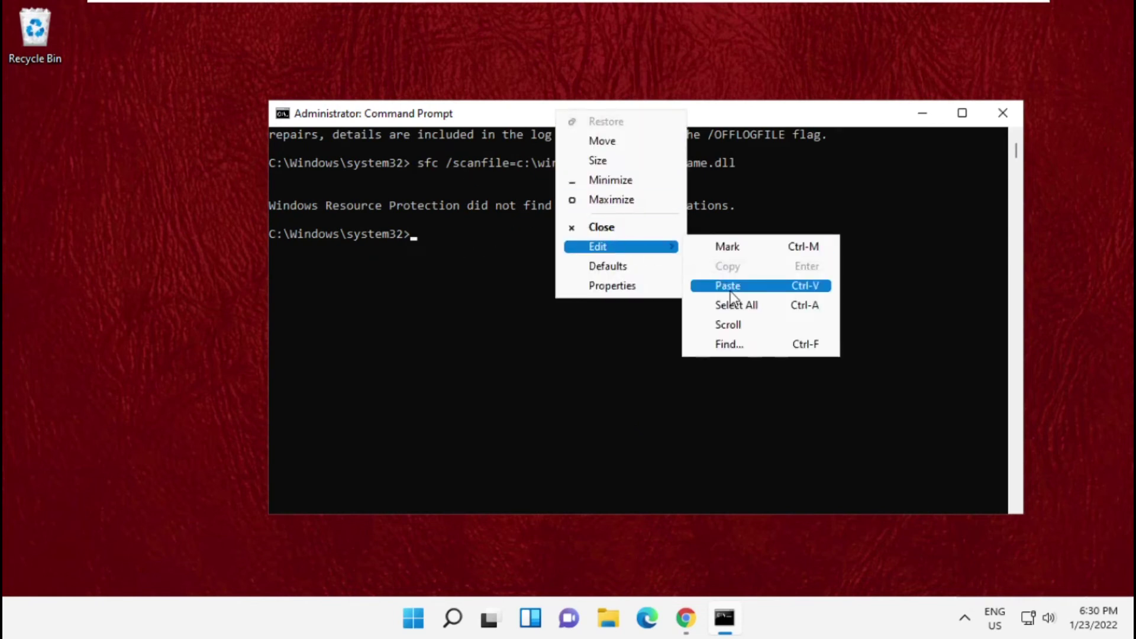
Run sfc /verifyfile=c:\windows\system32\ieframe.dll, also reporting no integrity violations.
left_click(730, 285)
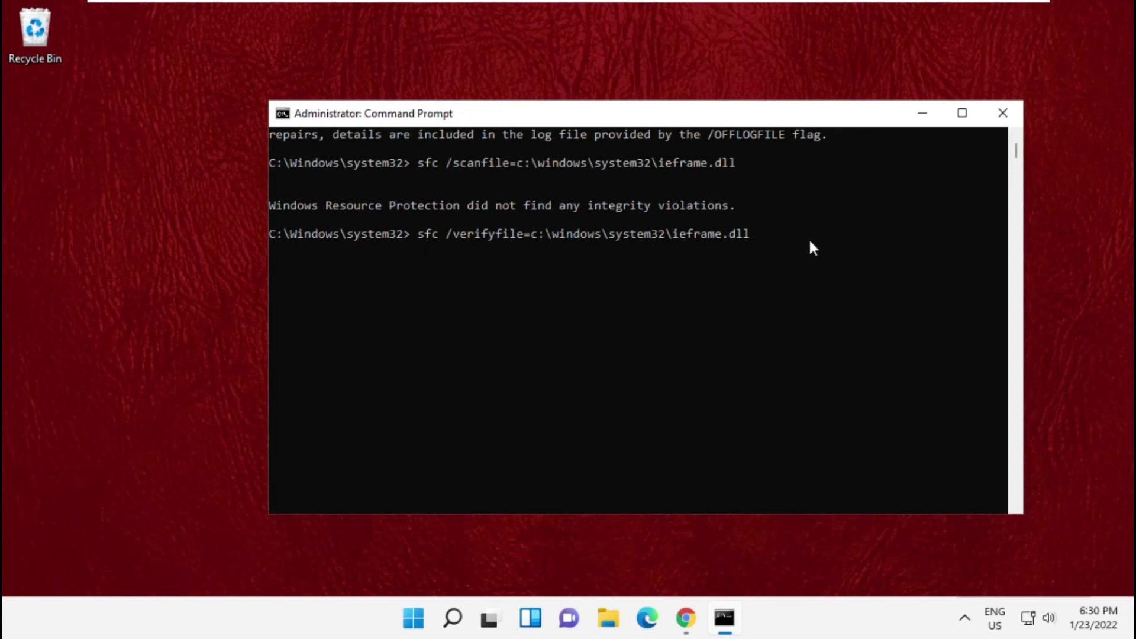
key("Return")
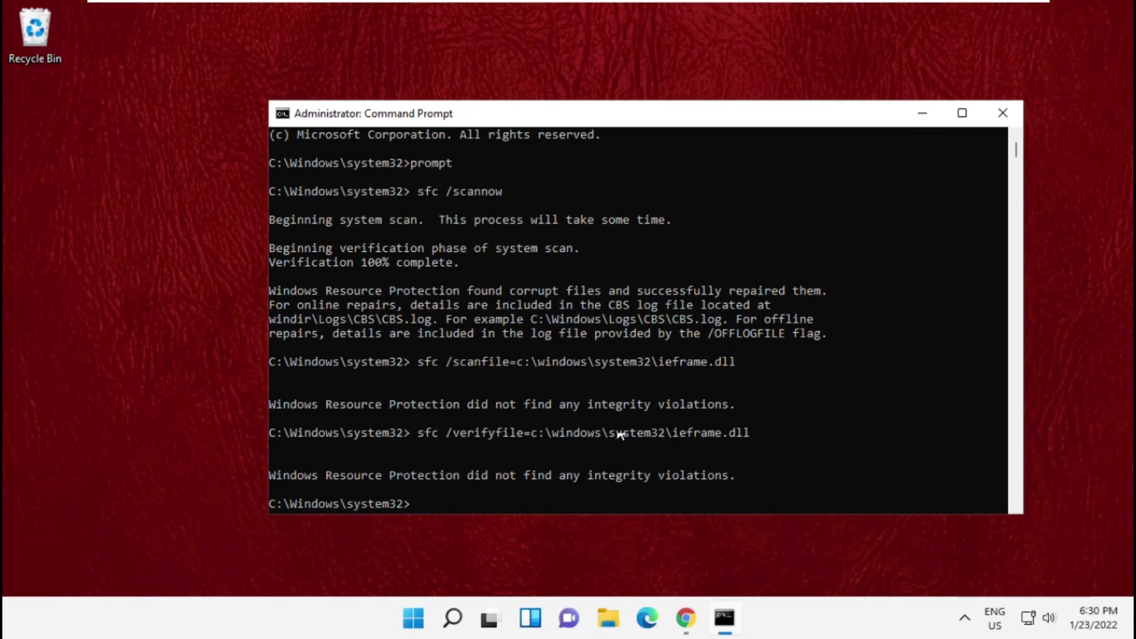
scroll(629, 356, "down", 5)
scroll(630, 356, "down", 4)
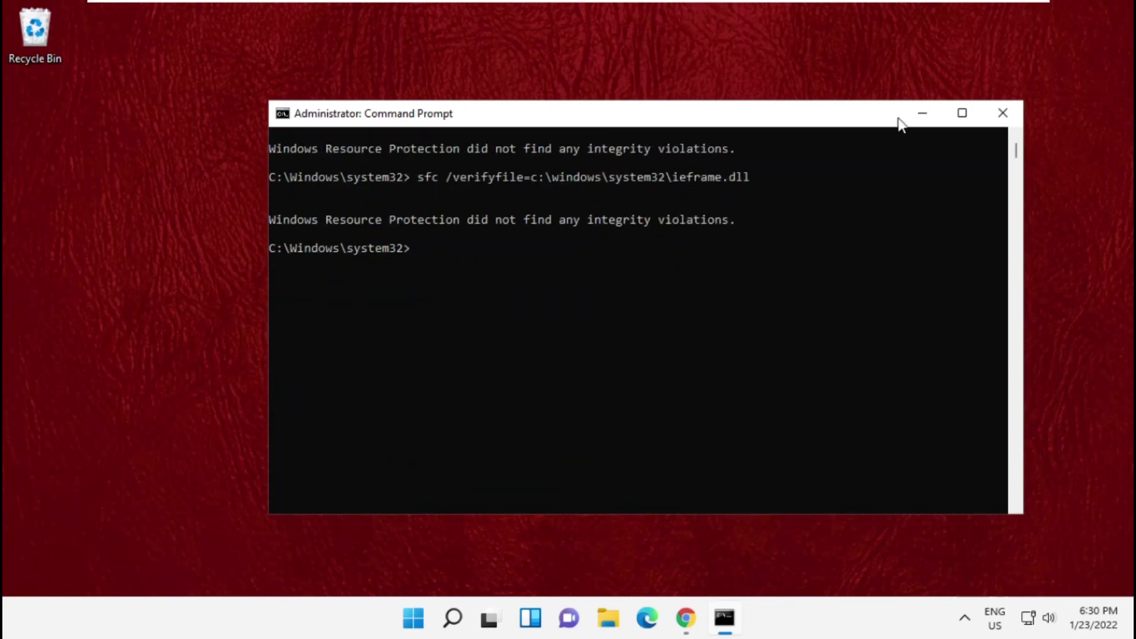
right_click(632, 116)
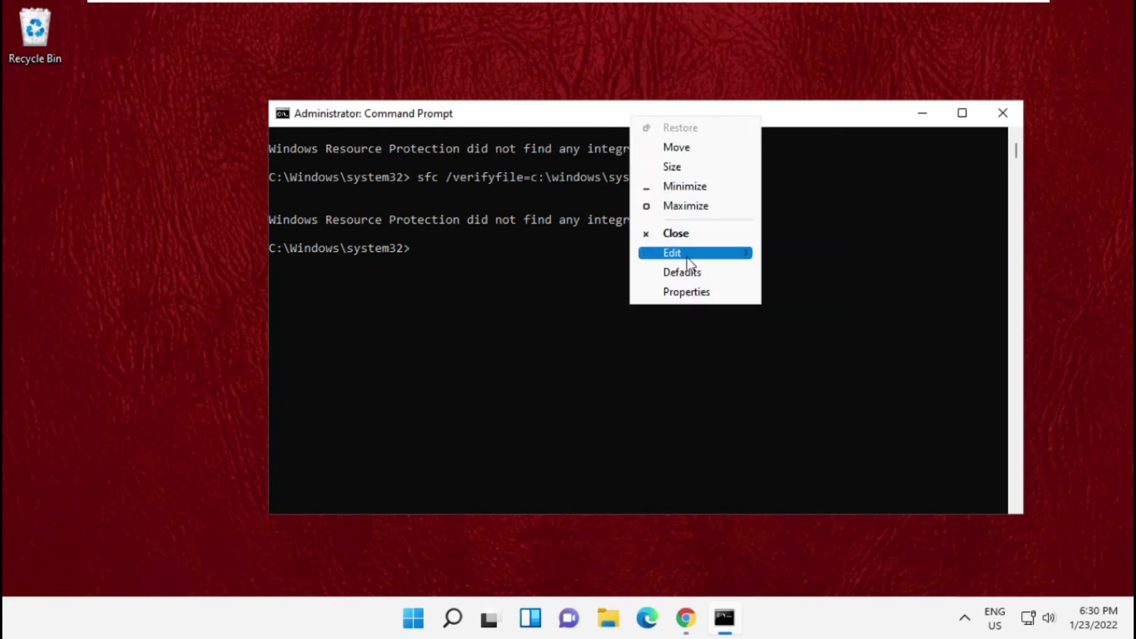
Run assoc to list file associations, then run chkdsk, which finds no problems.
mouse_move(695, 253)
left_click(827, 297)
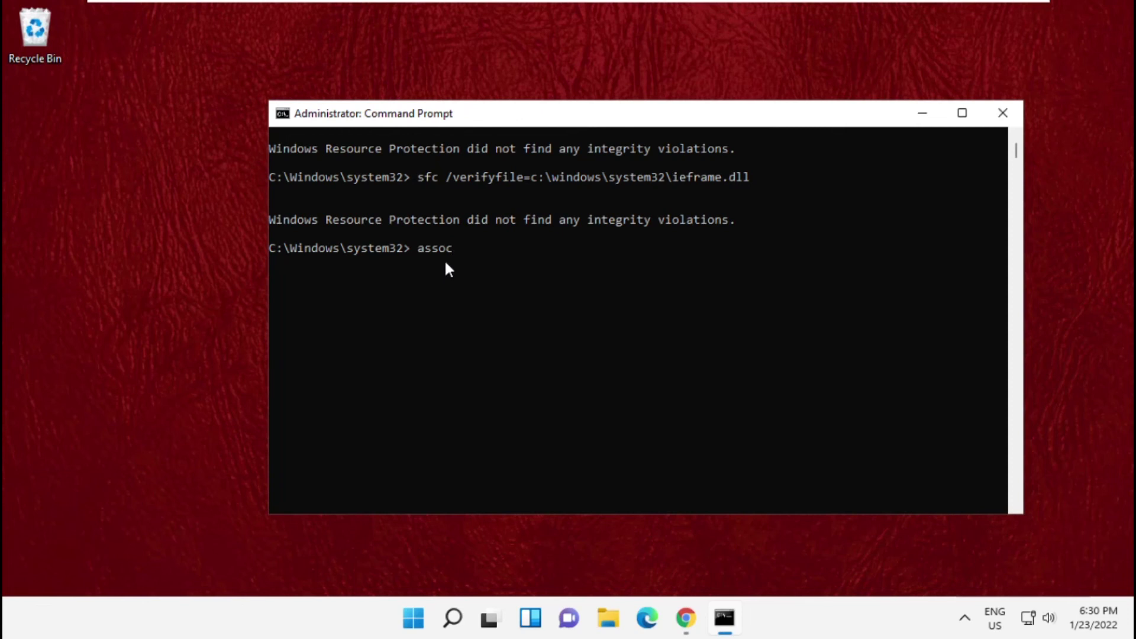
key("Return")
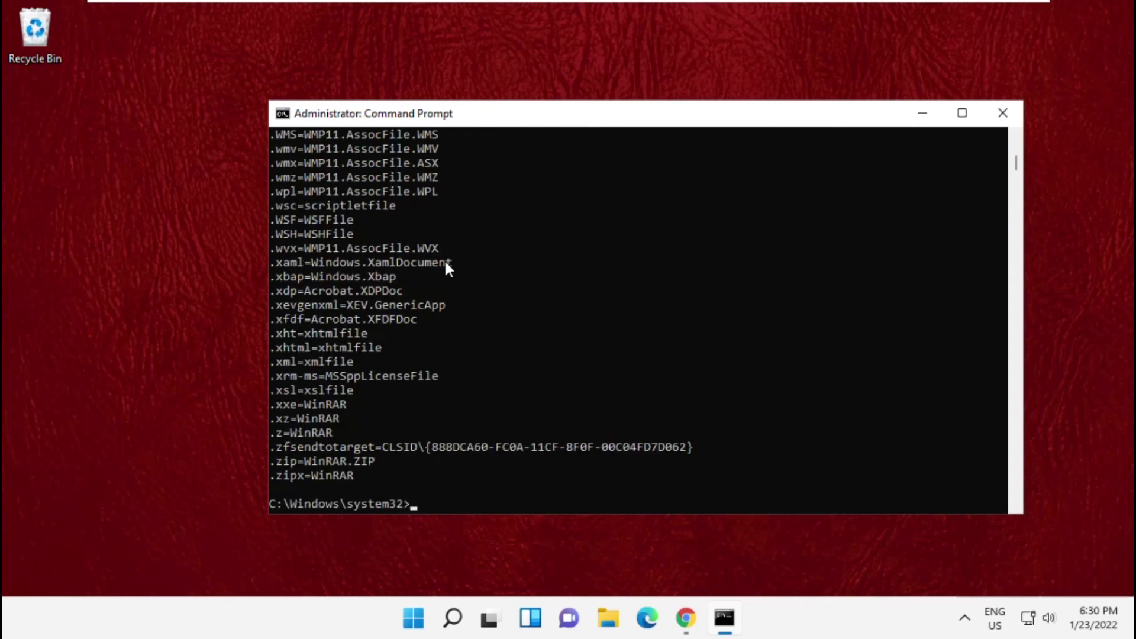
scroll(445, 260, "down", 3)
scroll(444, 260, "down", 3)
scroll(446, 259, "down", 3)
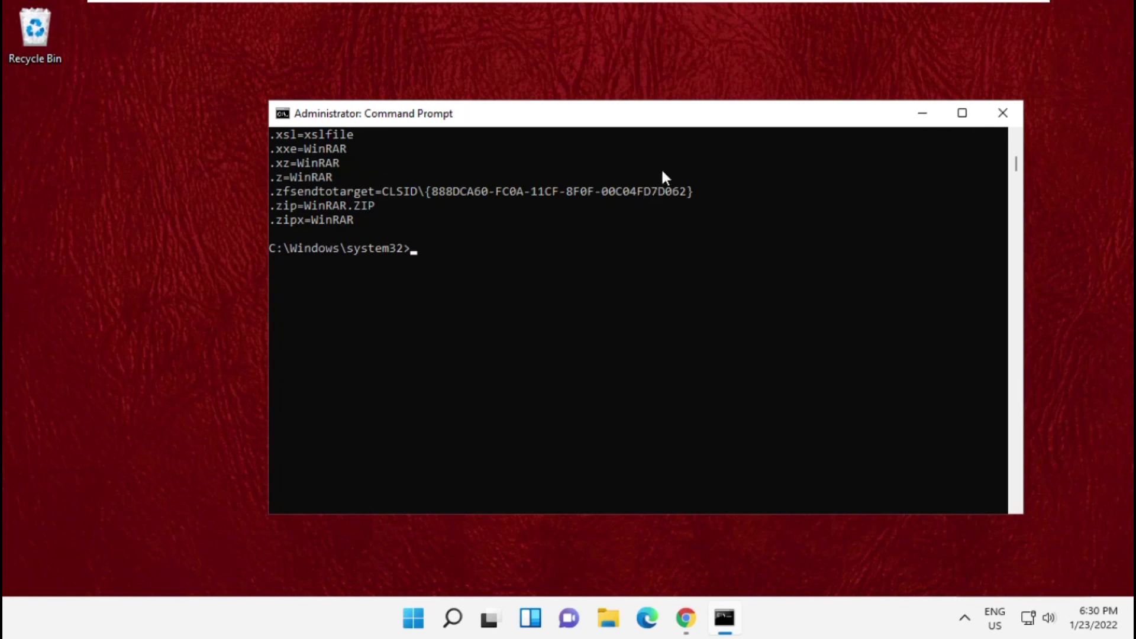
type("ch")
type("kdsk")
key("Return")
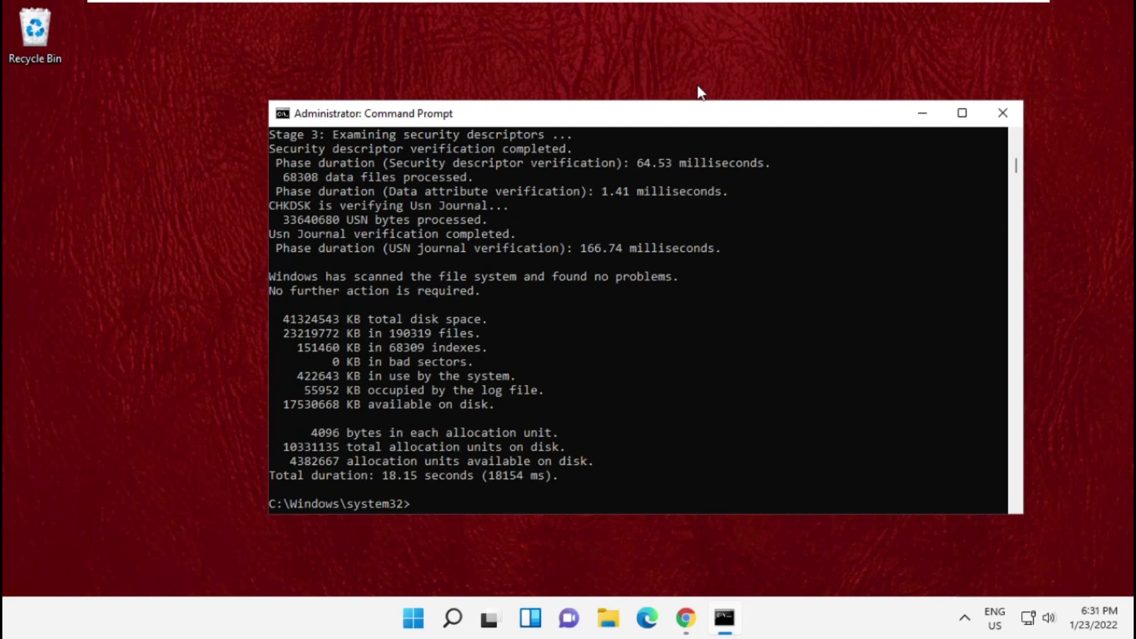
scroll(703, 186, "down", 3)
scroll(703, 185, "down", 3)
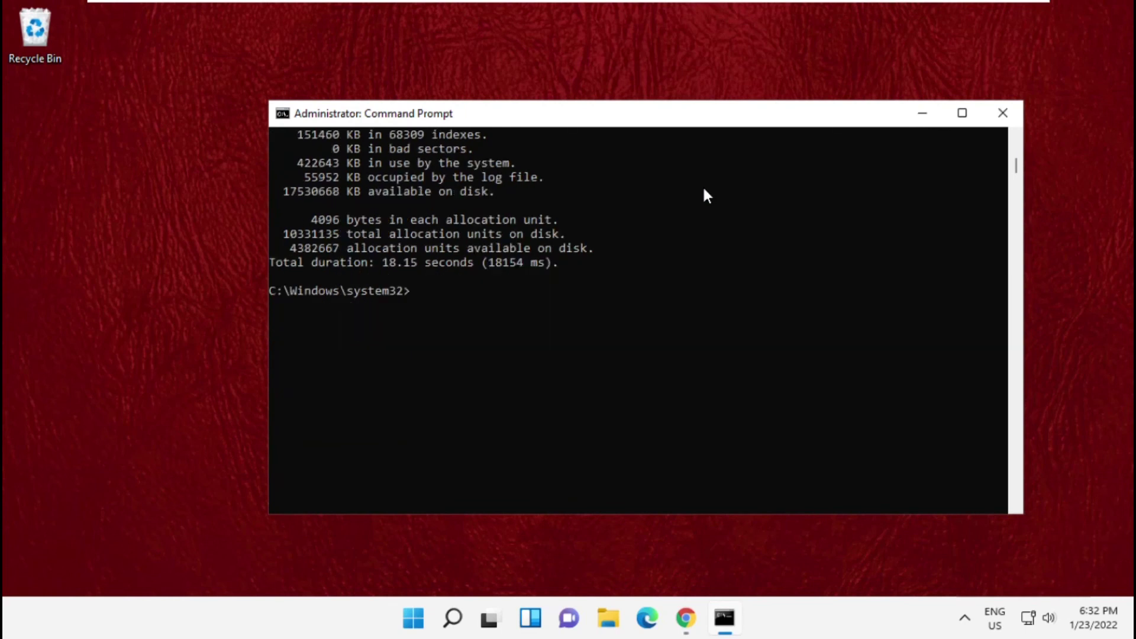
type("exit")
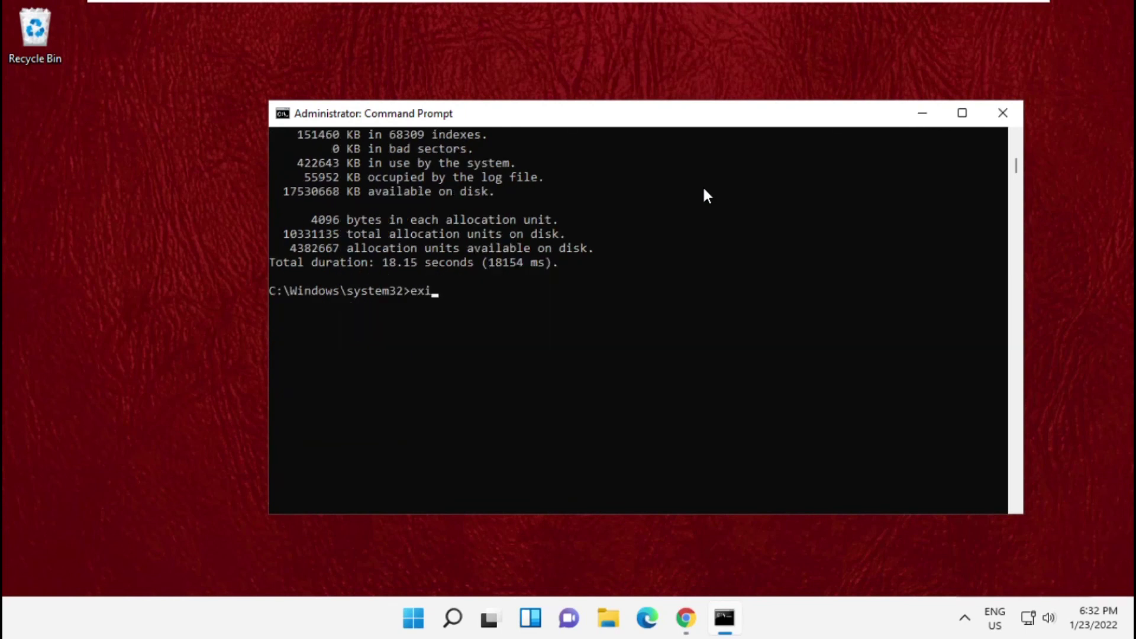